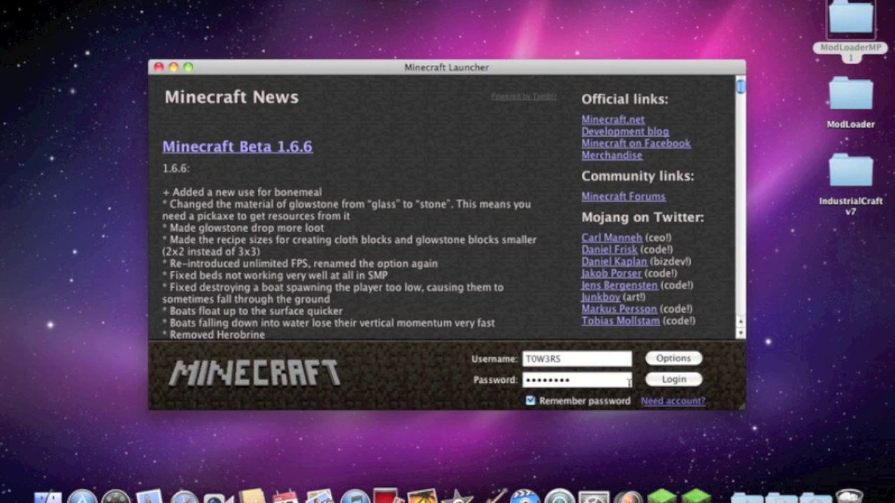
Force a fresh game update from the launcher Options, log in, then close Minecraft once it starts.
left_click(687, 360)
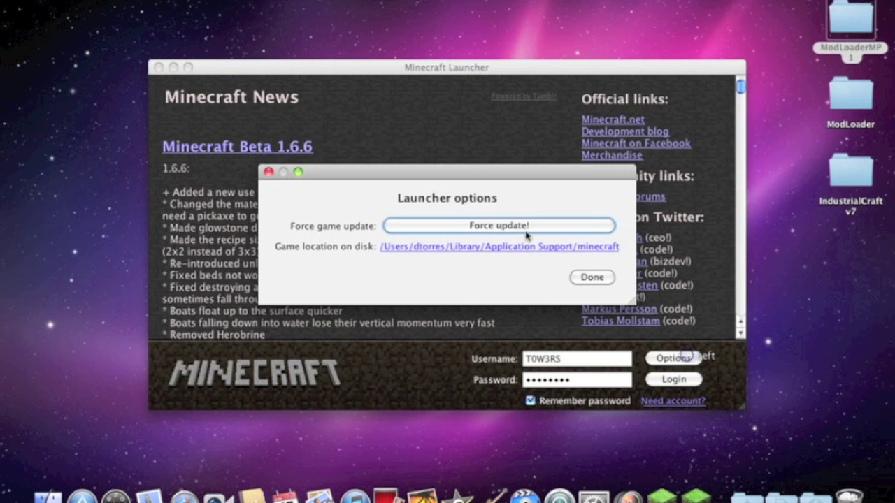
left_click(530, 226)
left_click(591, 277)
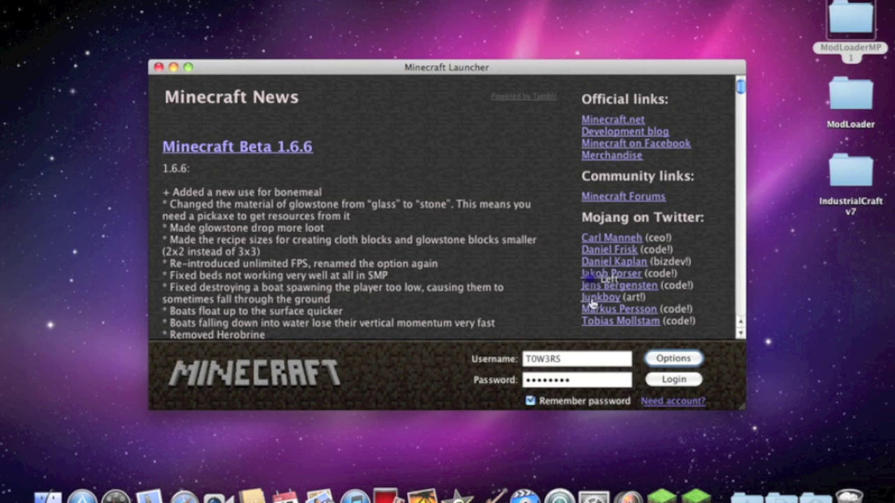
left_click(678, 384)
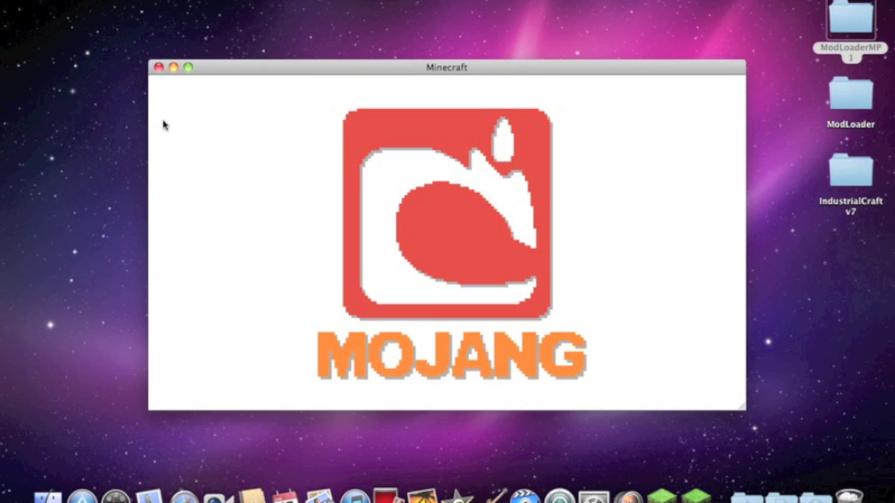
left_click(159, 67)
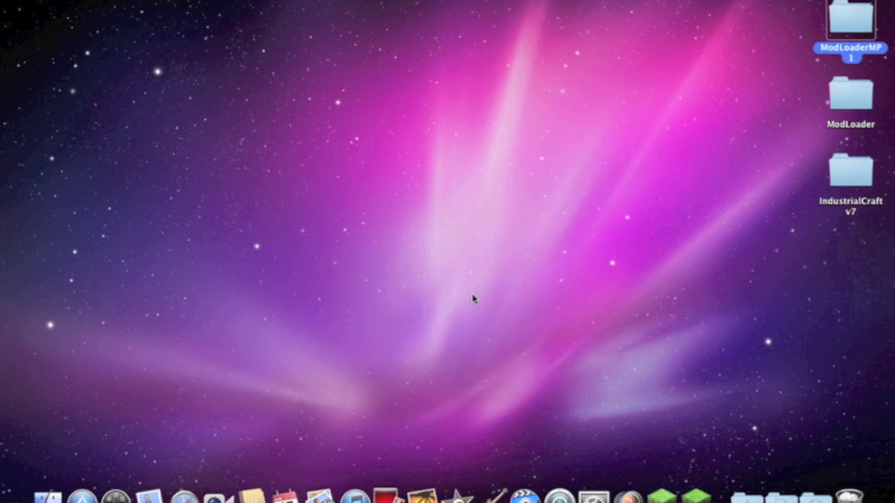
Go from Home through Library and Application Support into minecraft, and move saves to the desktop.
left_click(47, 496)
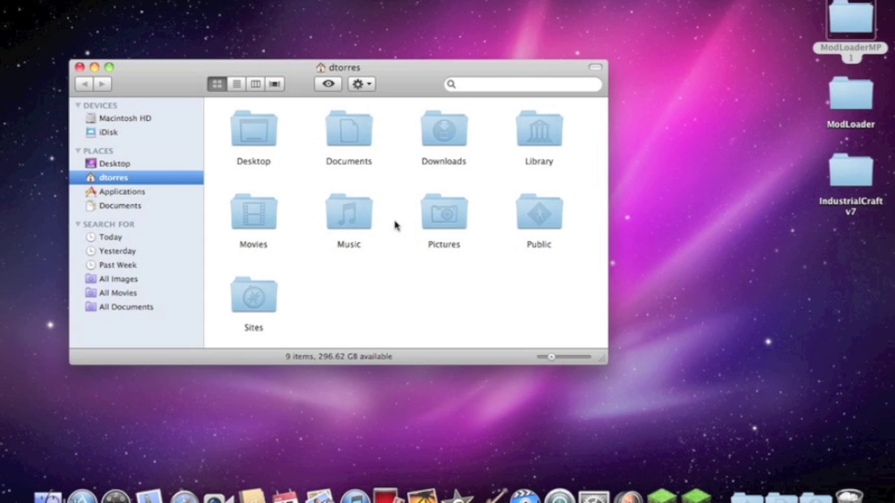
double_click(535, 132)
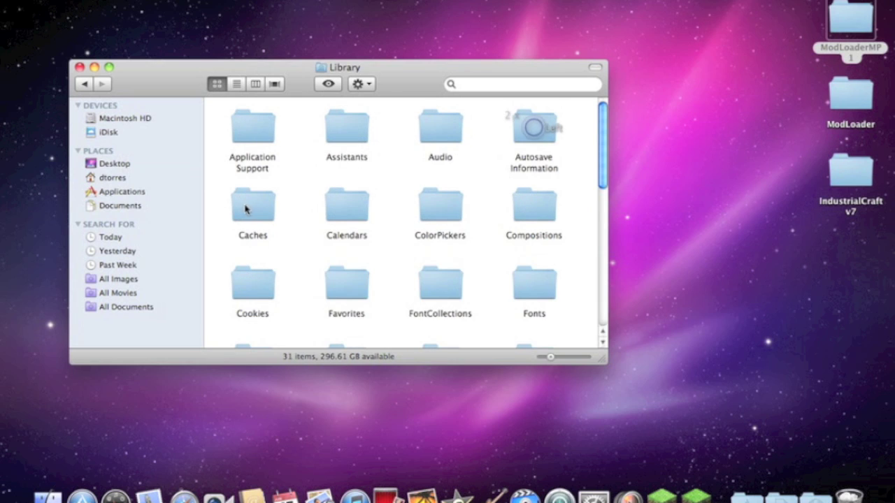
left_click(235, 132)
double_click(235, 131)
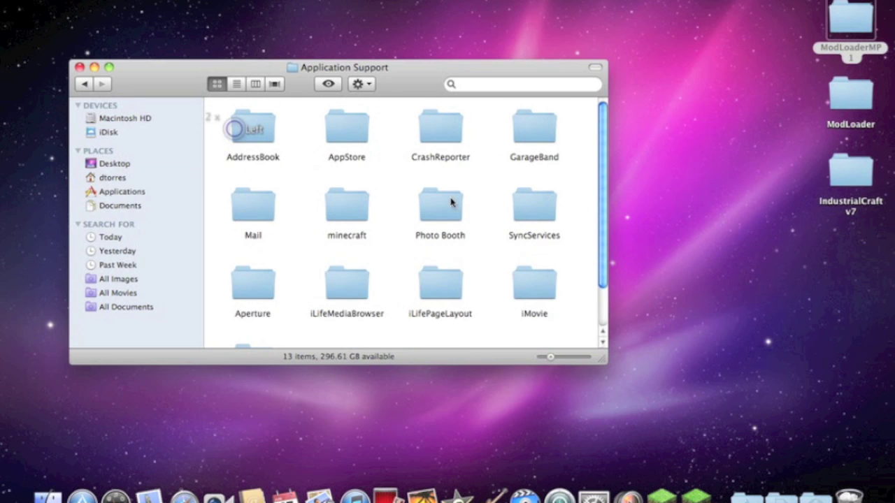
left_click(362, 203)
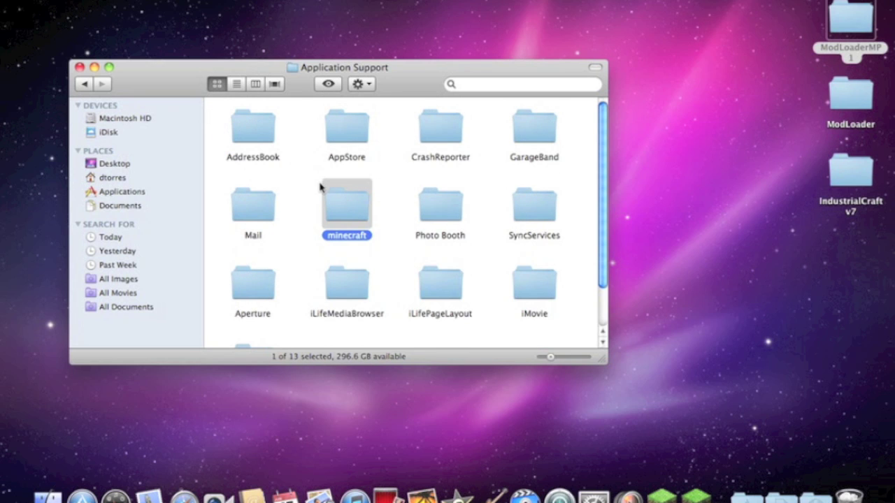
double_click(352, 199)
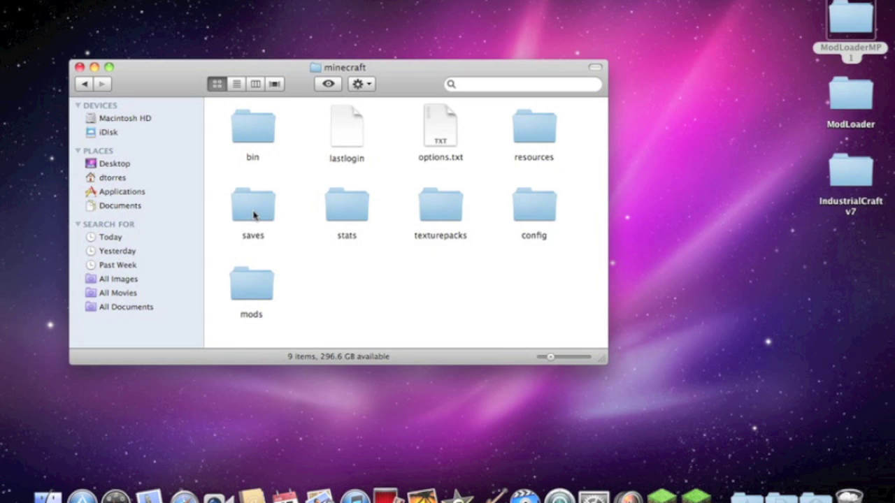
mouse_move(253, 214)
left_mouse_down()
mouse_move(538, 210)
mouse_move(741, 220)
mouse_move(715, 236)
left_mouse_up()
left_click(680, 297)
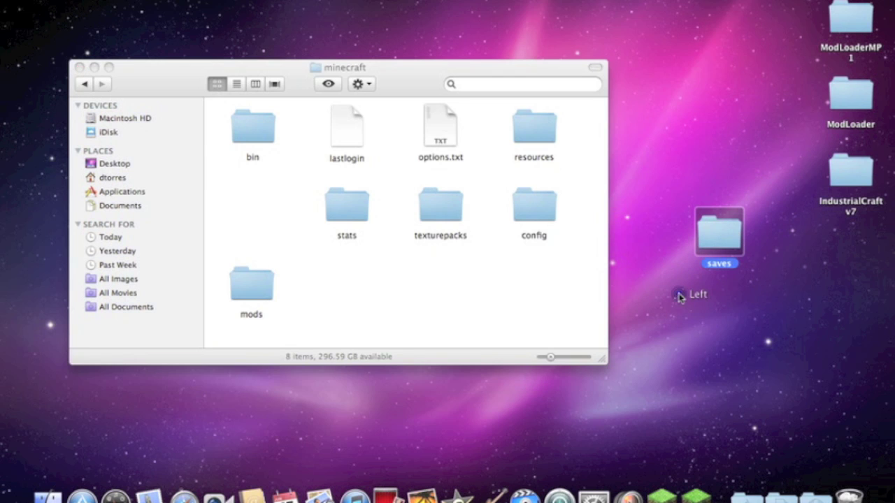
Extract minecraft.jar in the bin folder with Archive Utility.
double_click(246, 126)
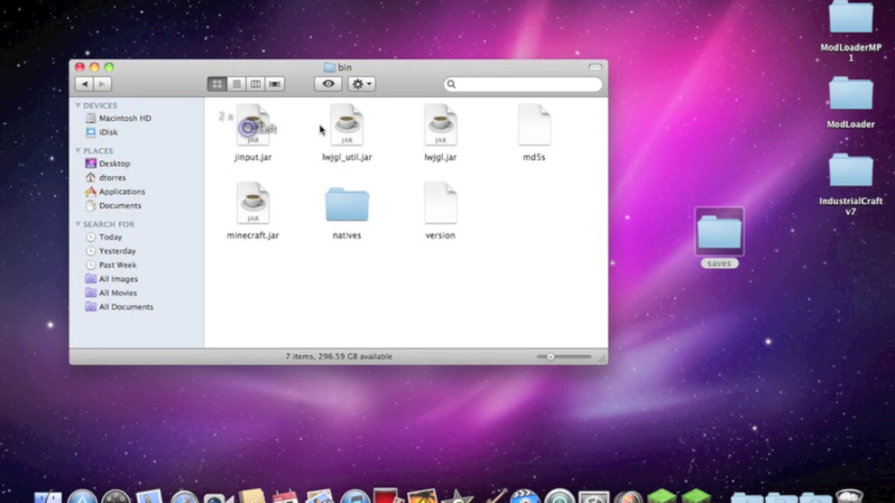
right_click(254, 218)
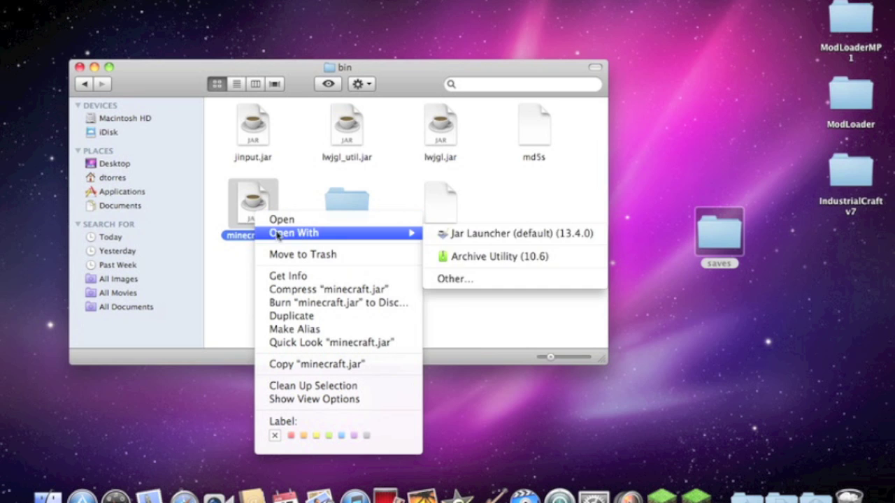
left_click(237, 256)
right_click(257, 214)
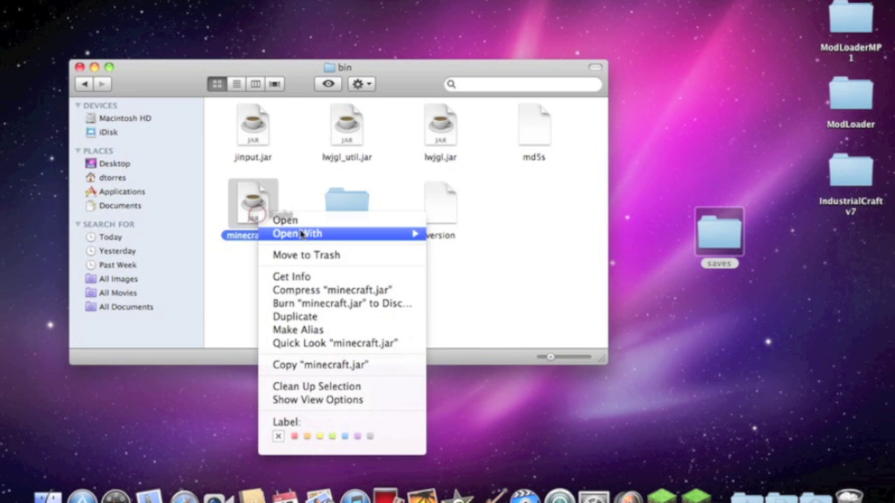
mouse_move(303, 234)
left_click(465, 259)
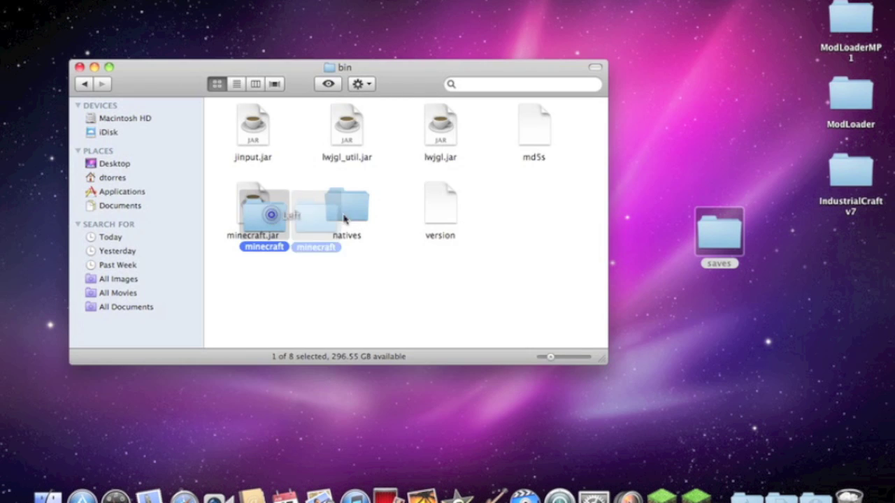
Rename the original archive to 'minecraft original.jar'.
left_click(259, 236)
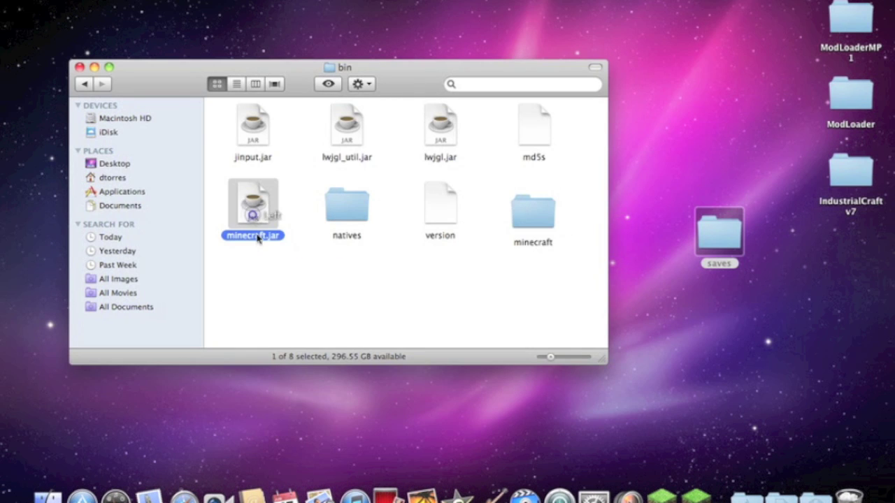
left_click(273, 239)
left_click(268, 237)
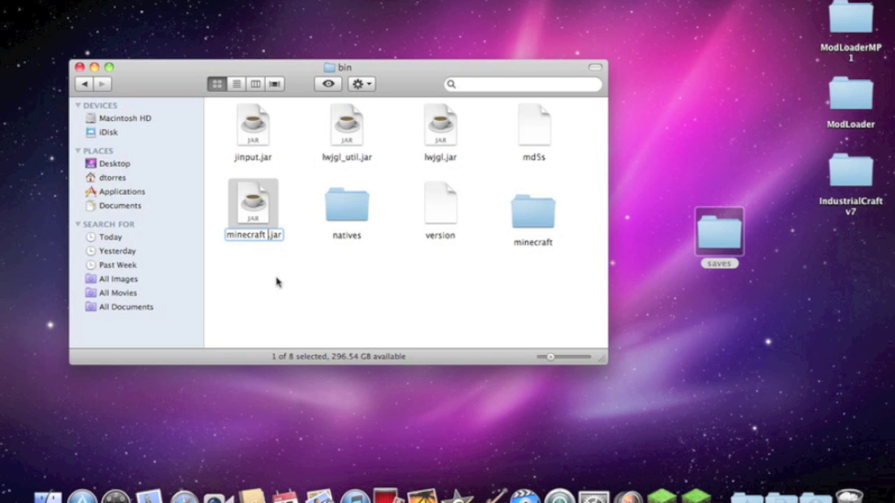
type("original")
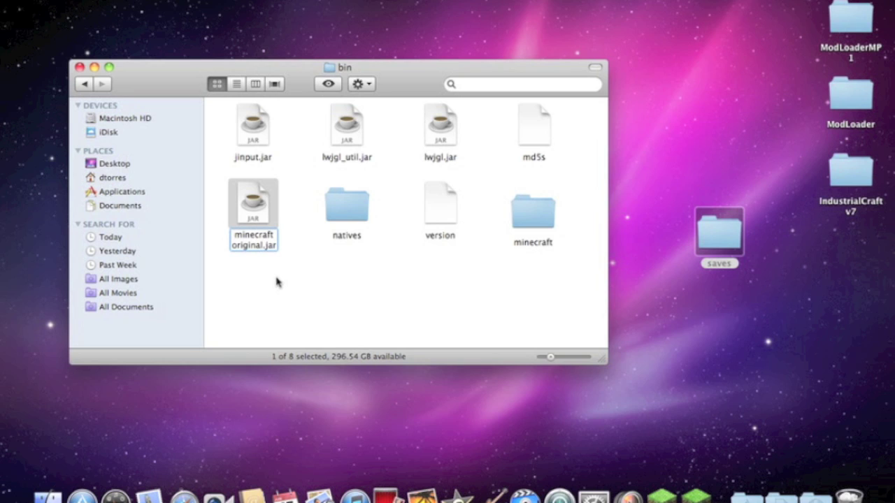
left_click(329, 312)
left_click(490, 302)
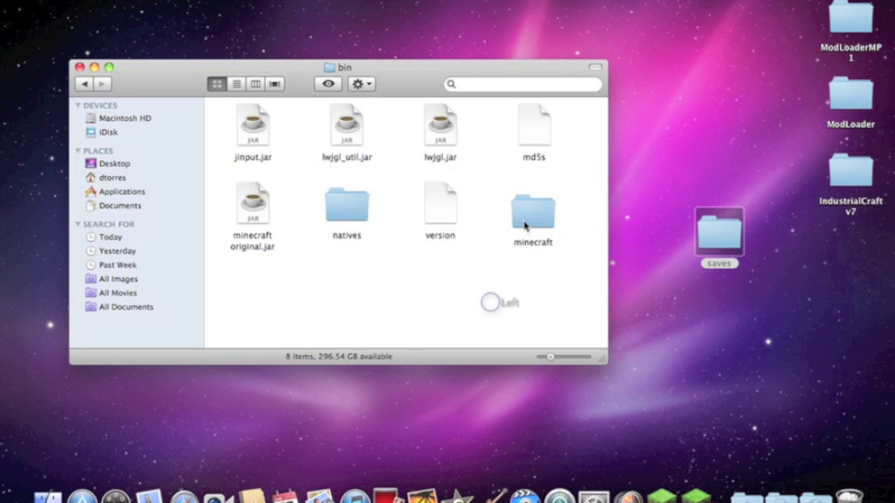
Rename the extracted folder to minecraft.jar, accept the .jar extension, and open it.
left_click(549, 240)
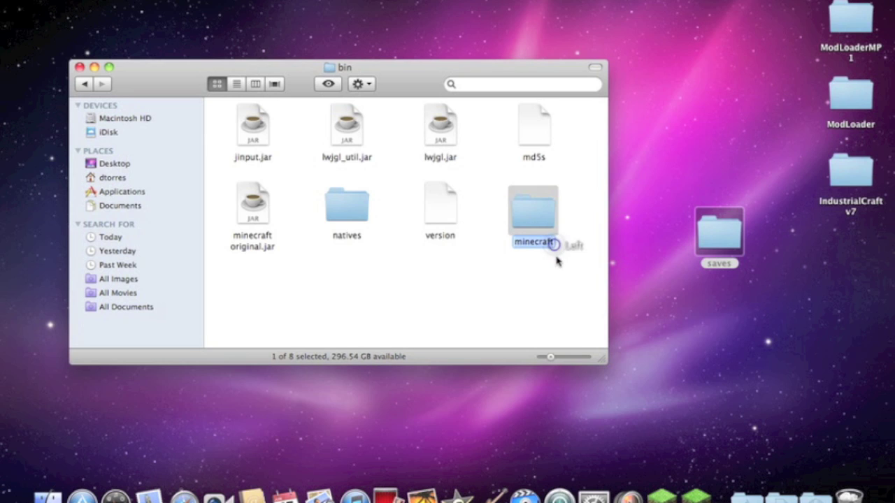
type("m")
left_click(535, 288)
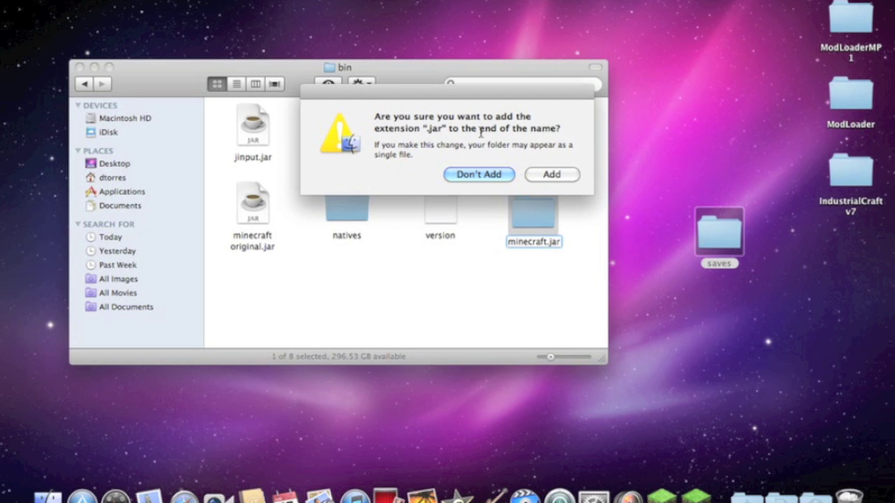
left_click(548, 176)
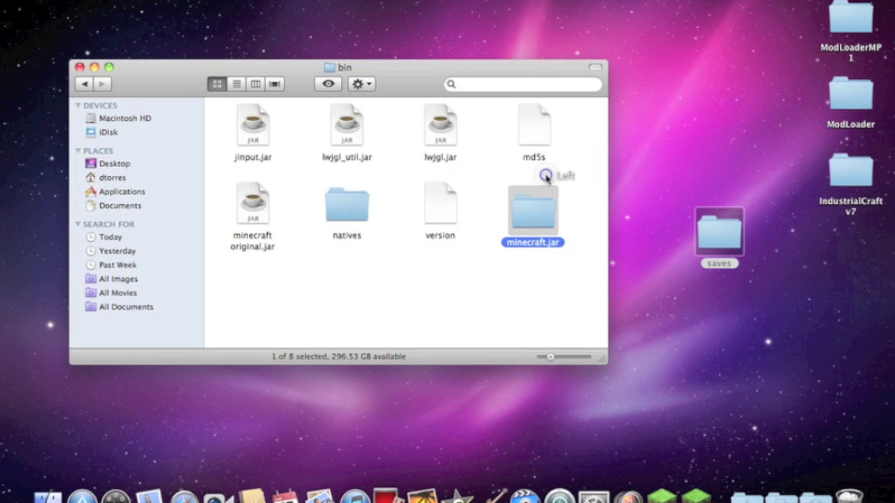
left_click(486, 284)
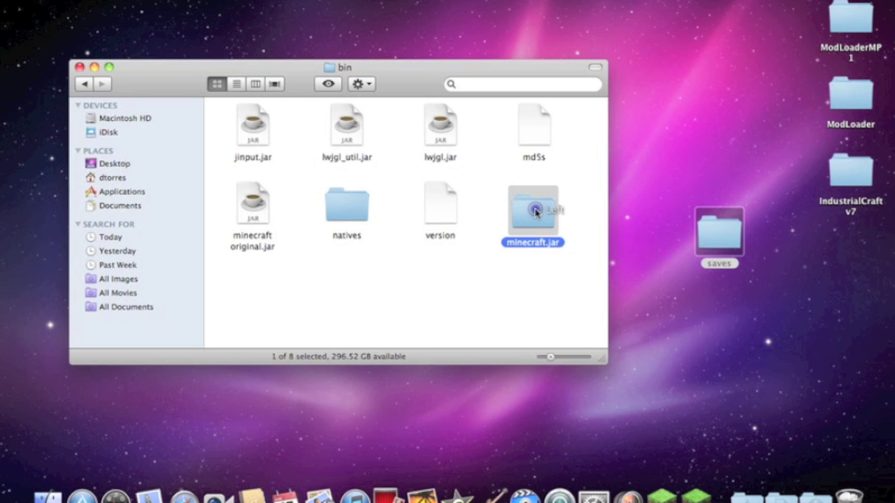
double_click(536, 213)
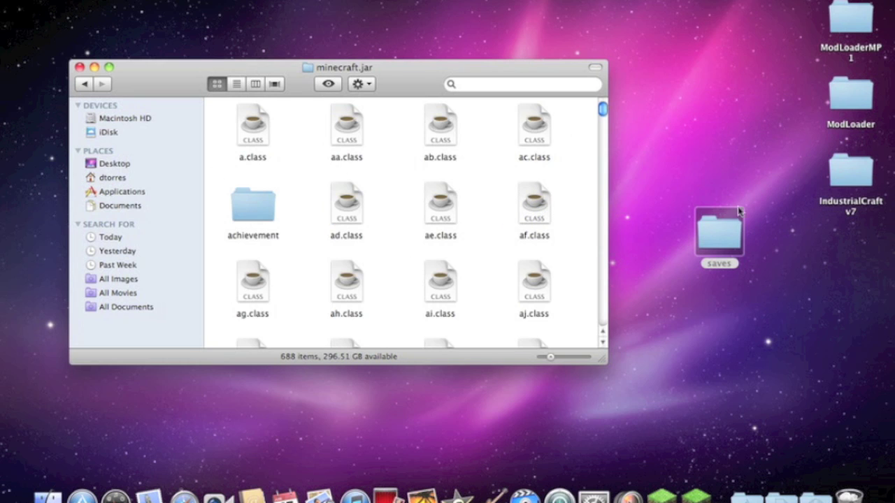
Open the desktop ModLoader folder and select all 16 of its class files.
left_click(743, 142)
double_click(861, 102)
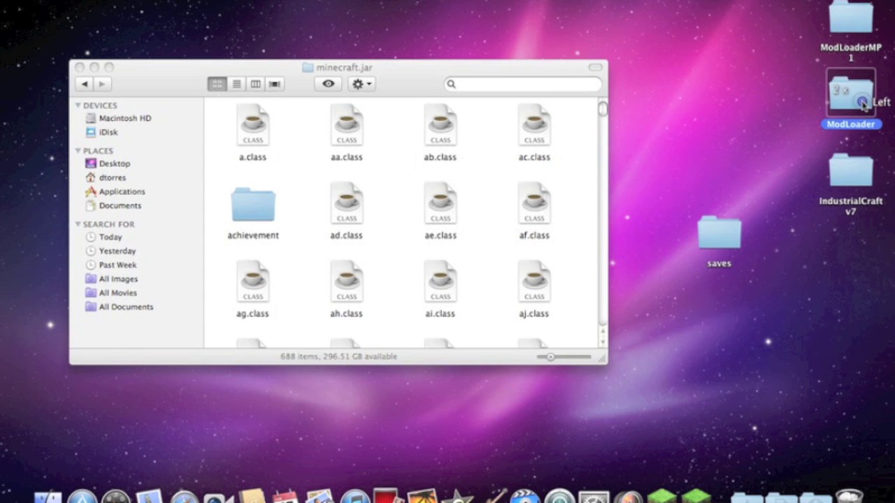
left_click_drag(688, 180, 606, 119)
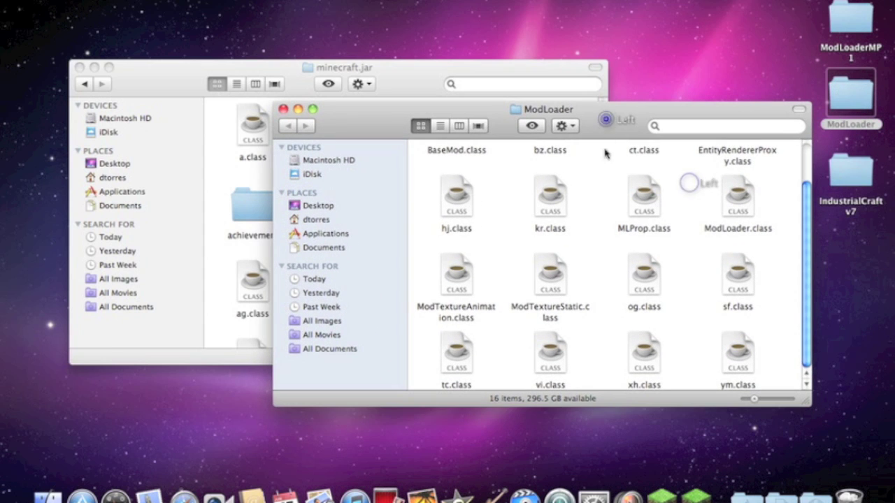
left_click(566, 126)
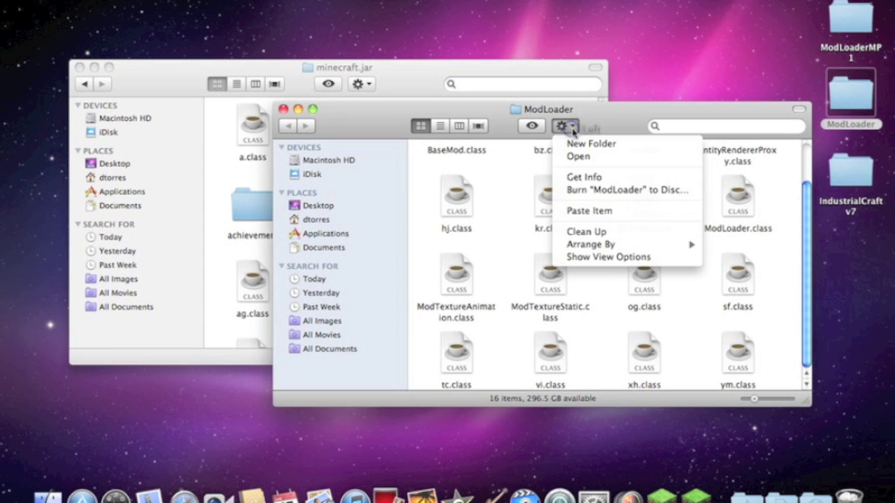
left_click(573, 131)
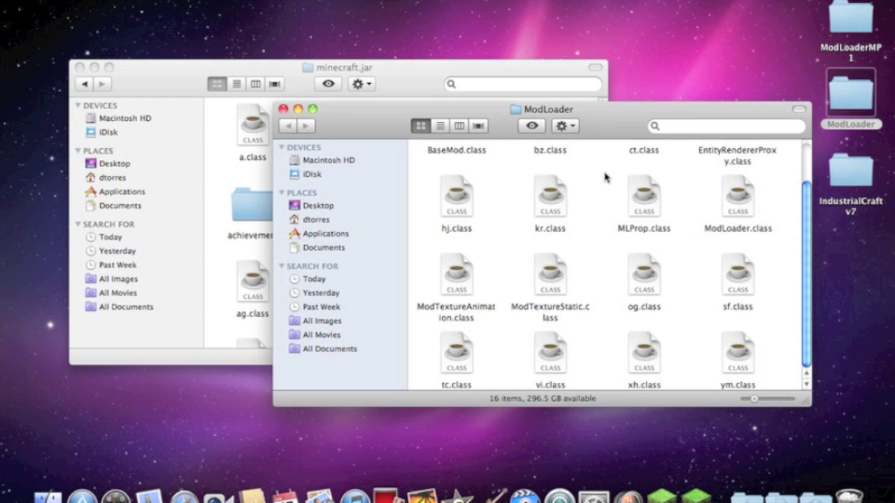
key("super+a")
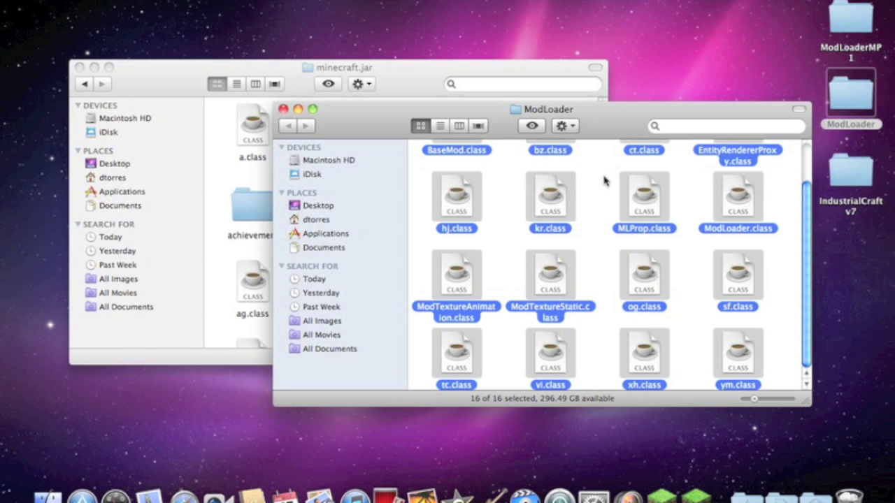
Paste the ModLoader files into minecraft.jar, replacing all duplicates, then close the ModLoader window.
left_click(433, 91)
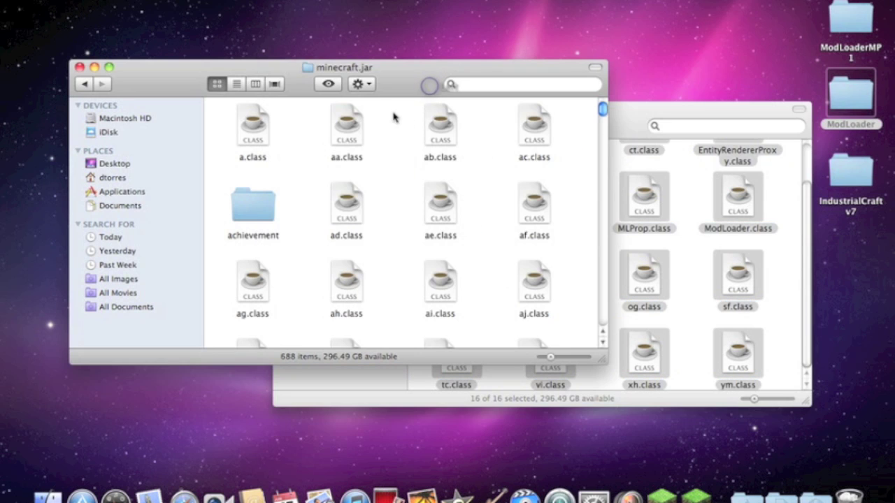
left_click(365, 85)
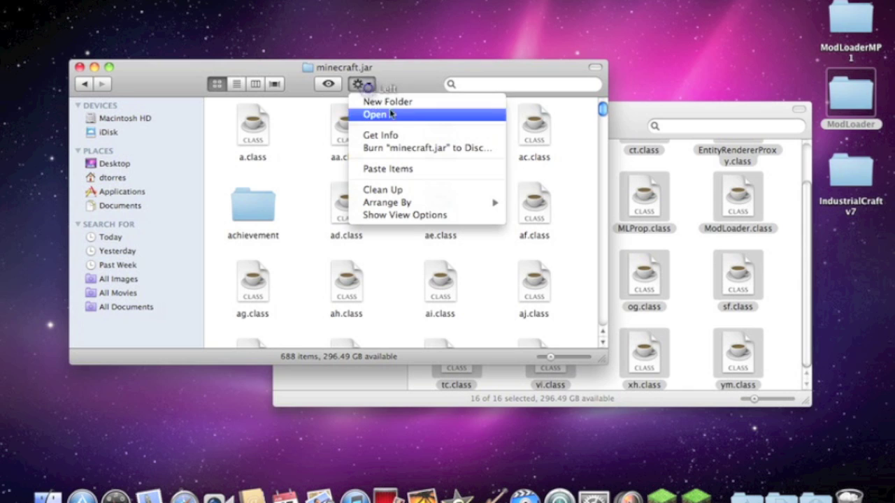
left_click(392, 168)
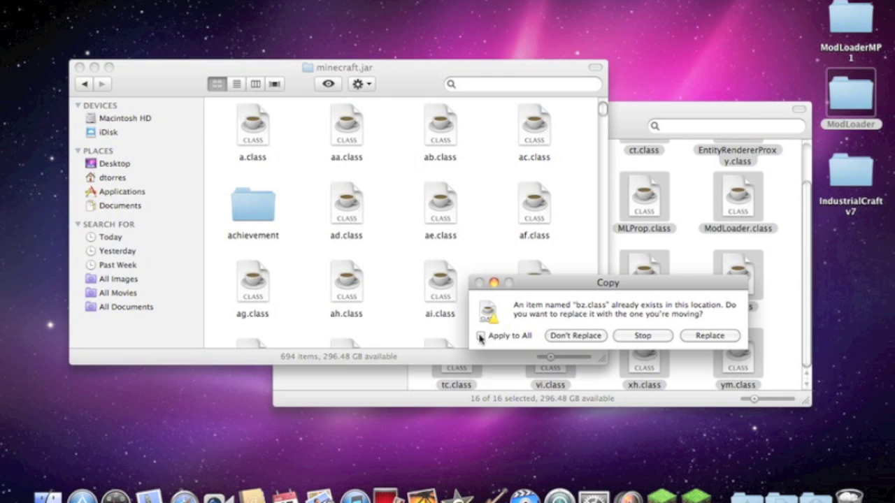
left_click(481, 336)
mouse_move(580, 289)
left_mouse_down()
mouse_move(508, 208)
mouse_move(452, 300)
mouse_move(512, 186)
mouse_move(553, 183)
left_mouse_up()
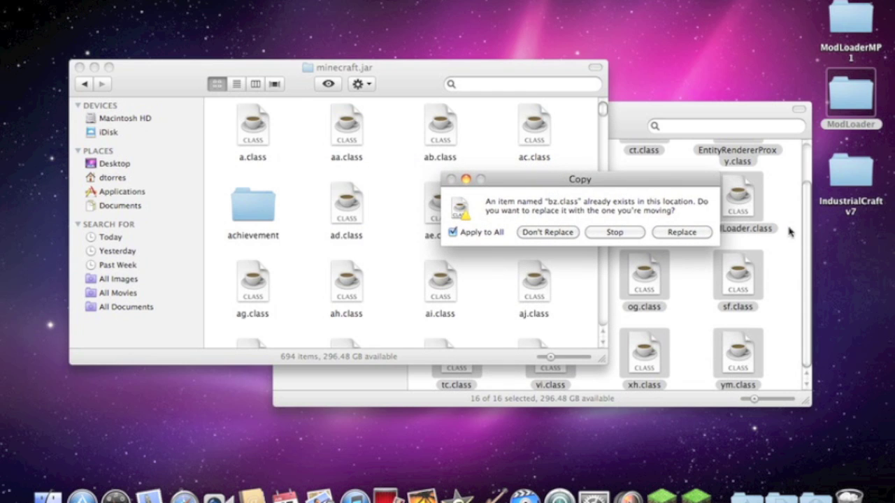
left_click(697, 233)
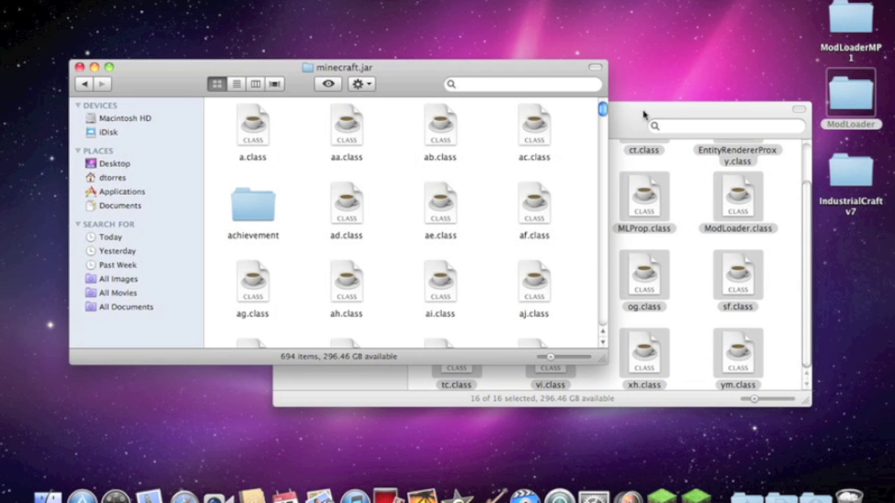
left_click(806, 178)
left_click(705, 179)
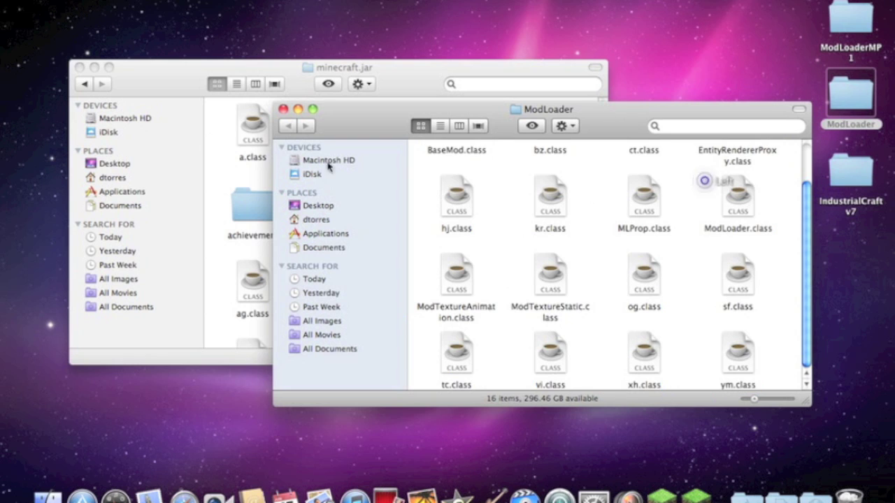
left_click(283, 111)
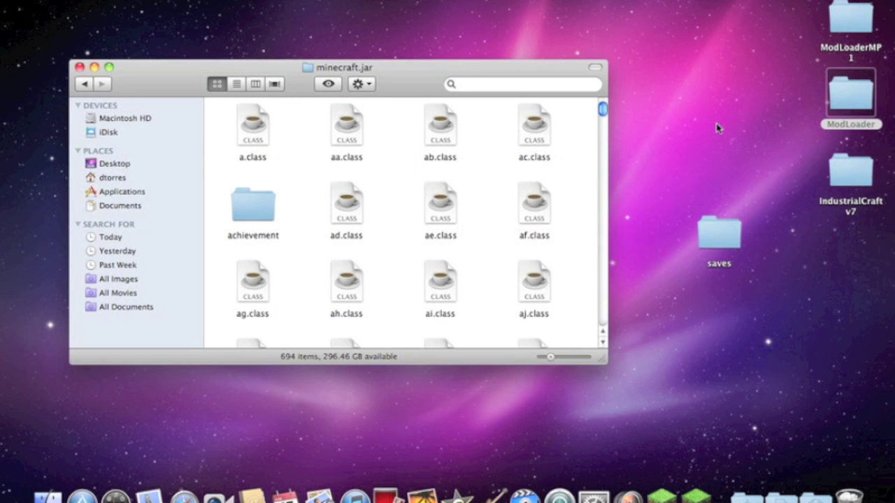
Paste ModLoaderMP 1's seven class files into minecraft.jar over duplicates, then close ModLoaderMP 1.
left_click_drag(839, 46, 837, 28)
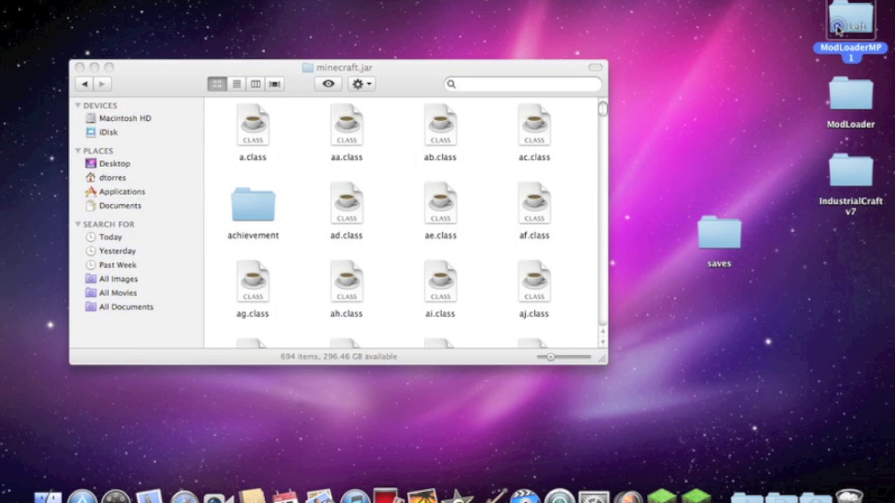
double_click(838, 28)
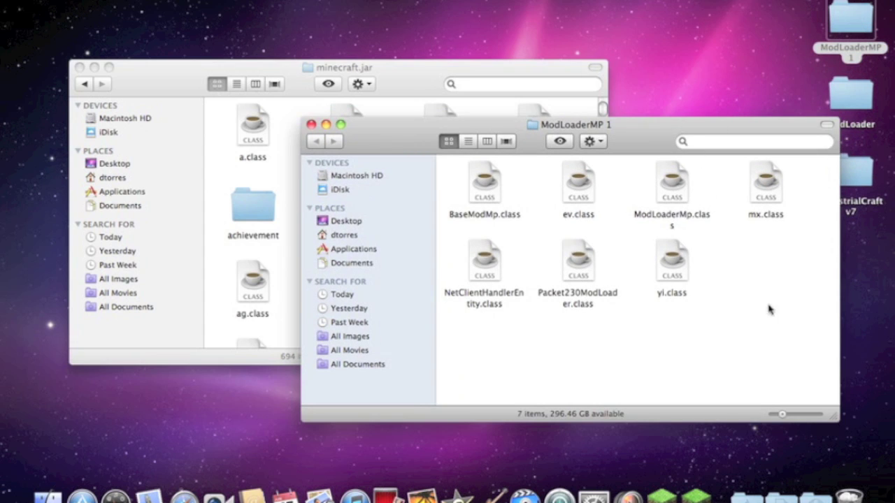
mouse_move(813, 339)
left_mouse_down()
mouse_move(647, 238)
mouse_move(463, 161)
left_mouse_up()
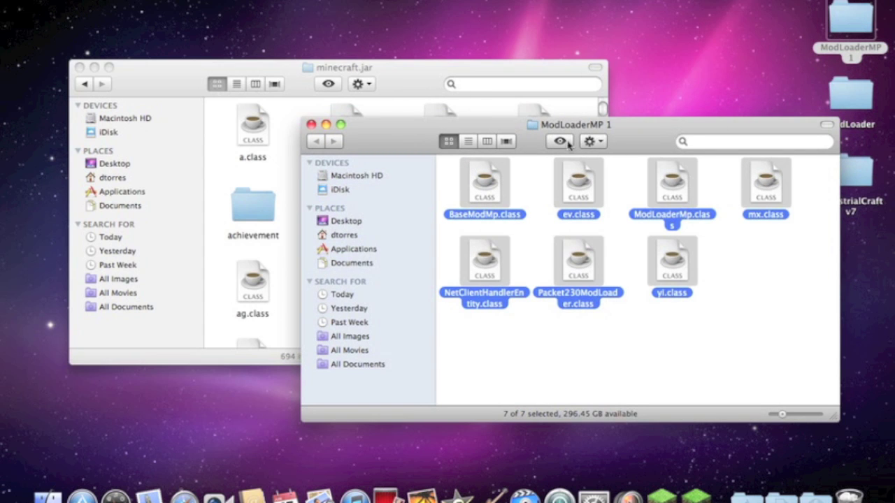
left_click(440, 90)
left_click(362, 85)
left_click(430, 170)
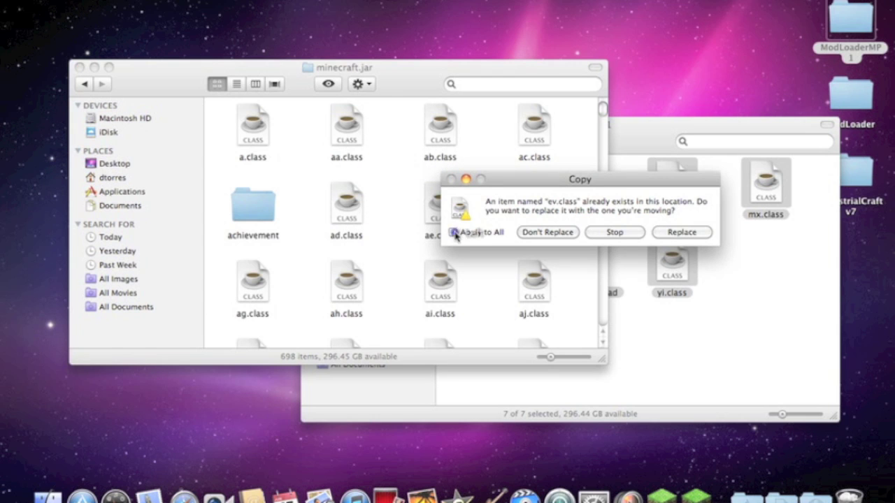
left_click(688, 232)
left_click(650, 139)
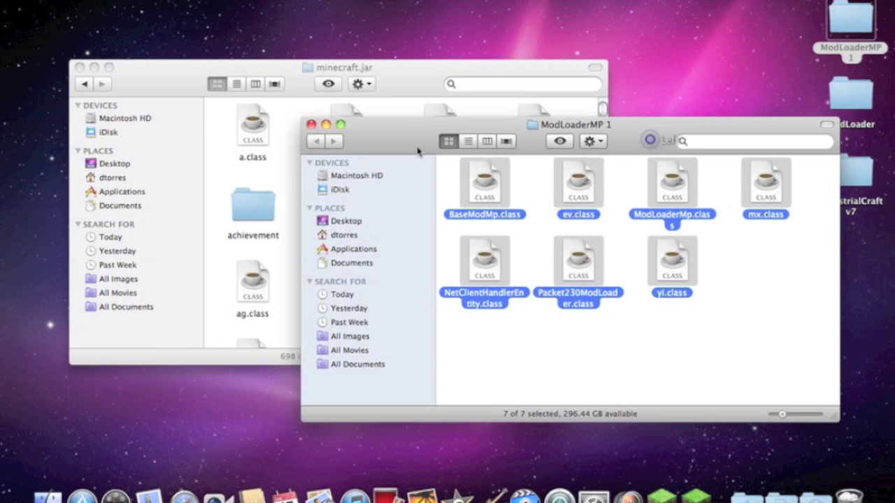
left_click(312, 125)
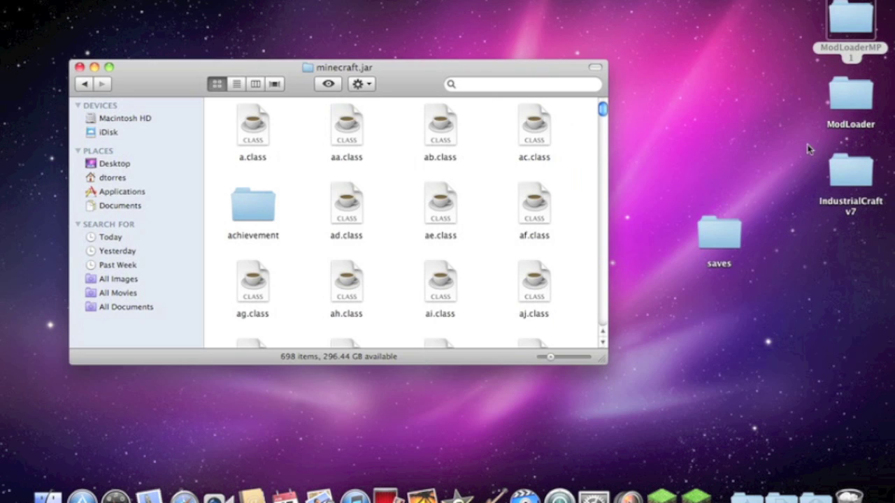
Replace gq.class in minecraft.jar with the copy from the Experimental Nanosuit File folder.
double_click(848, 171)
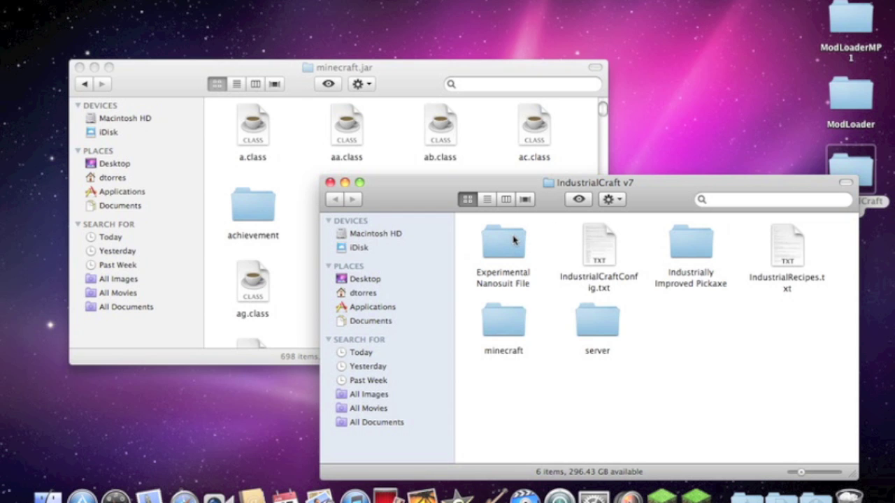
double_click(518, 250)
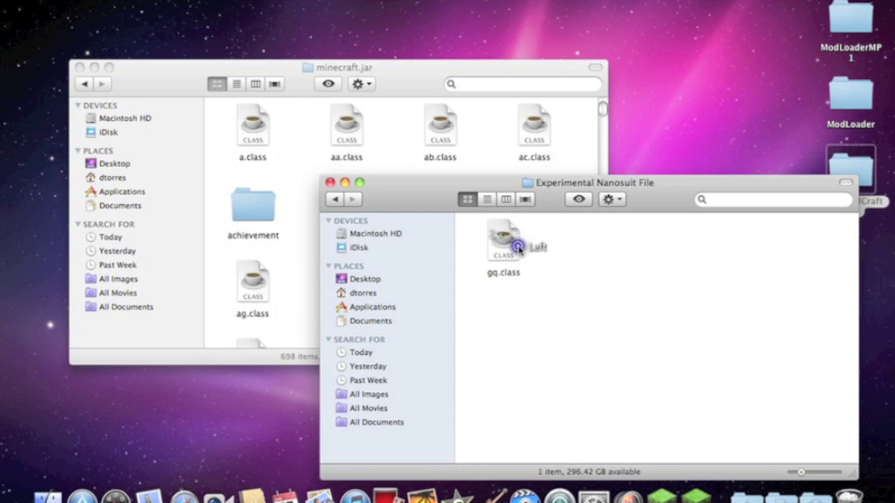
left_click(514, 241)
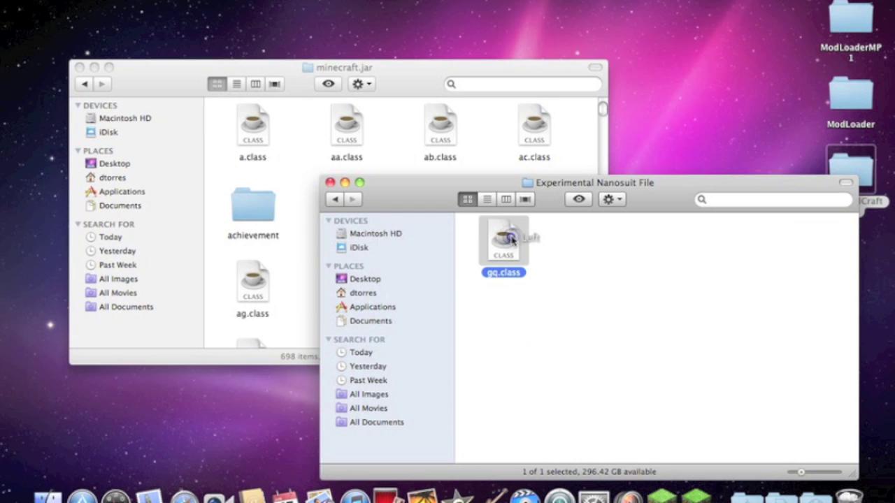
left_click(381, 125)
left_click(362, 84)
left_click(404, 170)
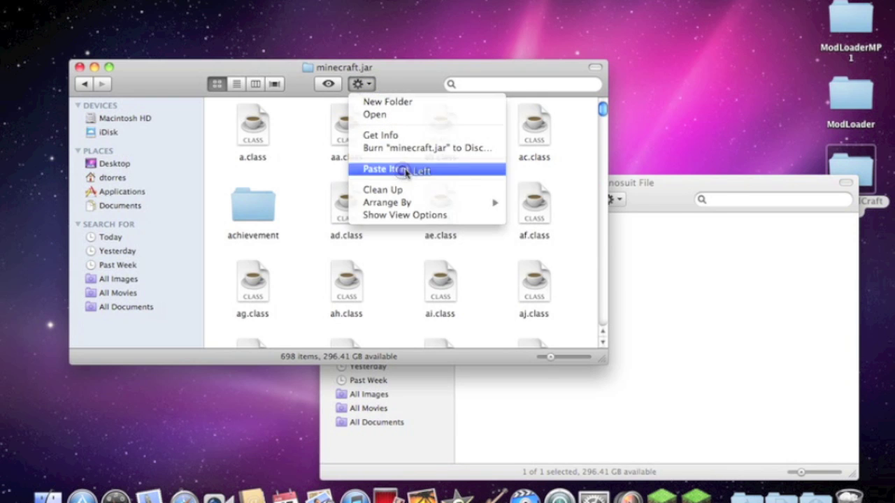
left_click(682, 241)
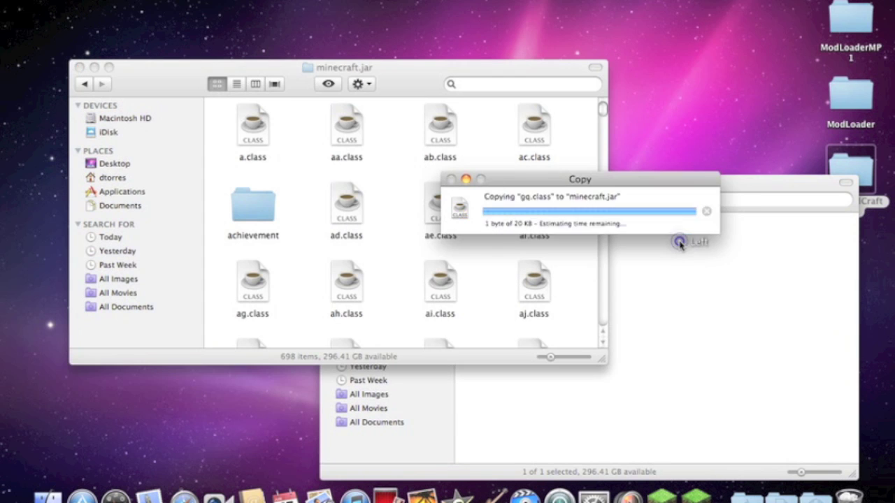
left_click(656, 203)
left_click(335, 199)
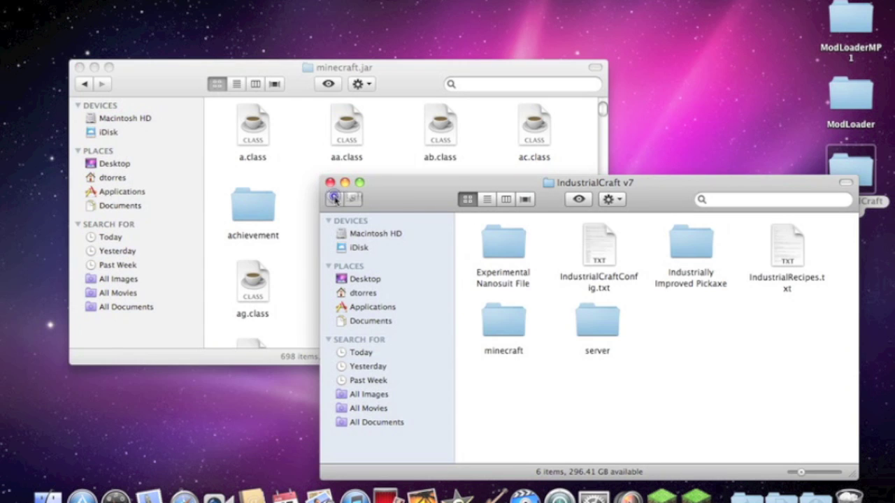
Replace at.class in minecraft.jar with the copy from the Industrially Improved Pickaxe folder.
left_click(695, 253)
double_click(695, 253)
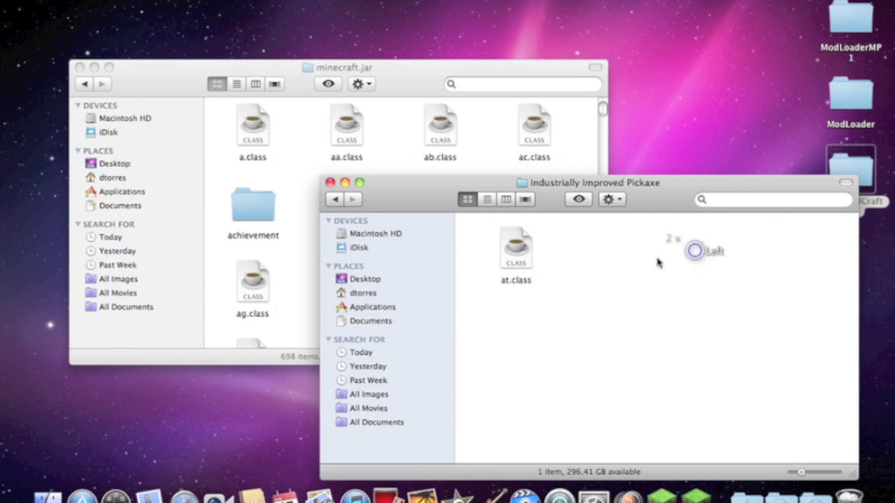
left_click(518, 246)
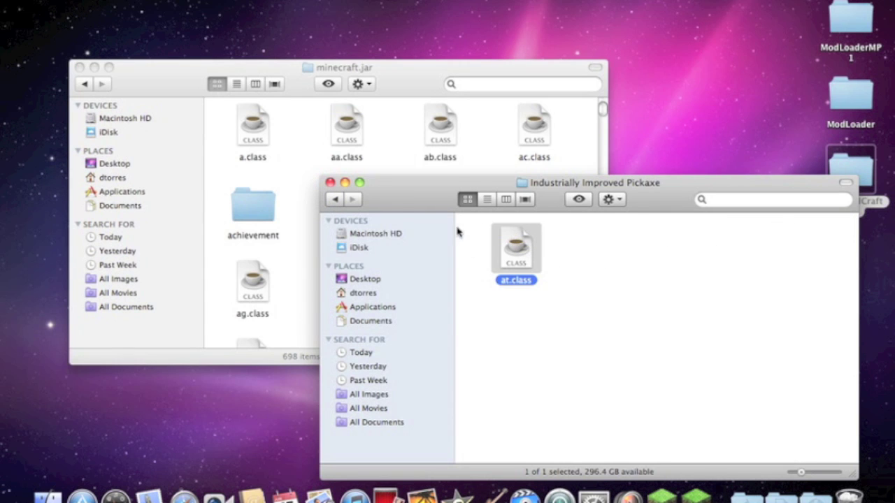
left_click(610, 199)
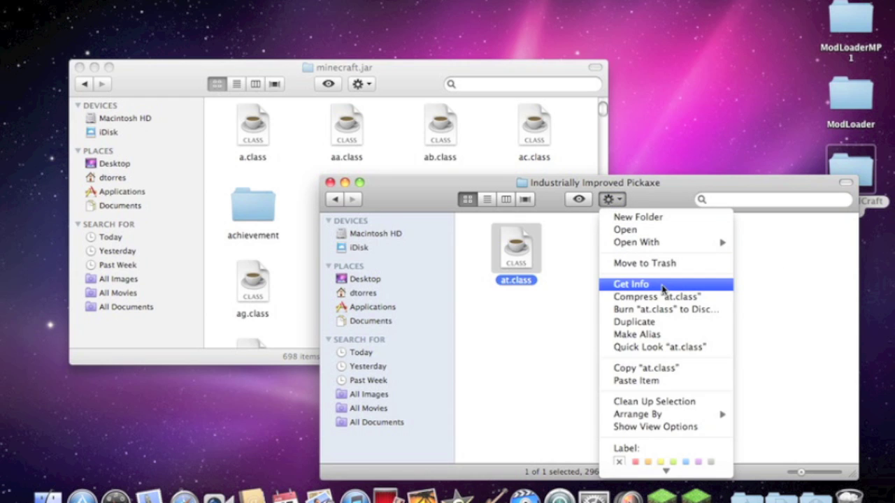
left_click(647, 368)
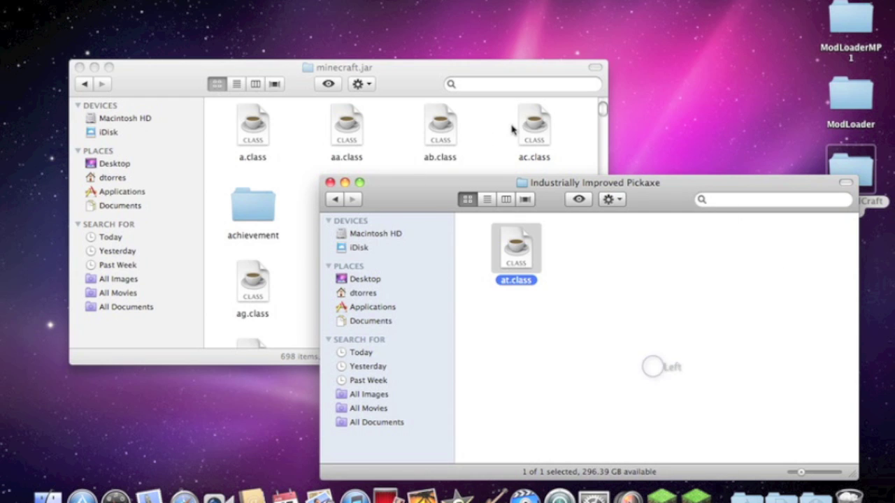
left_click(511, 125)
left_click(362, 84)
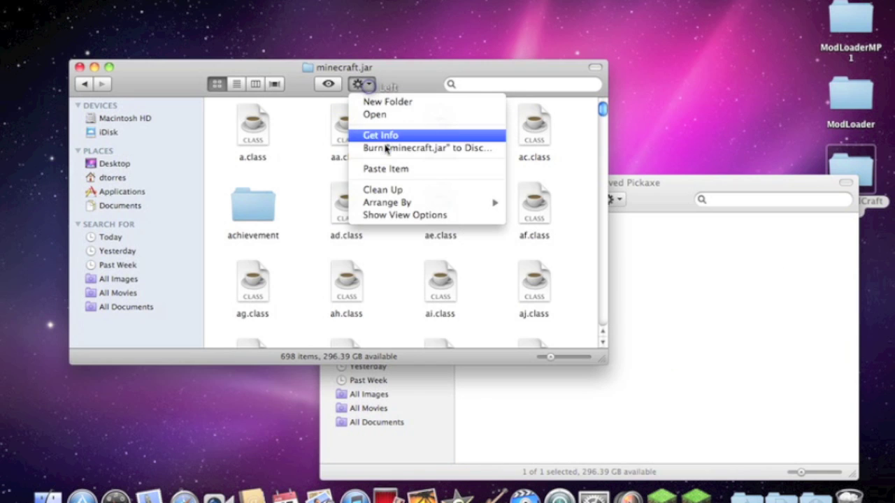
left_click(384, 169)
left_click(657, 241)
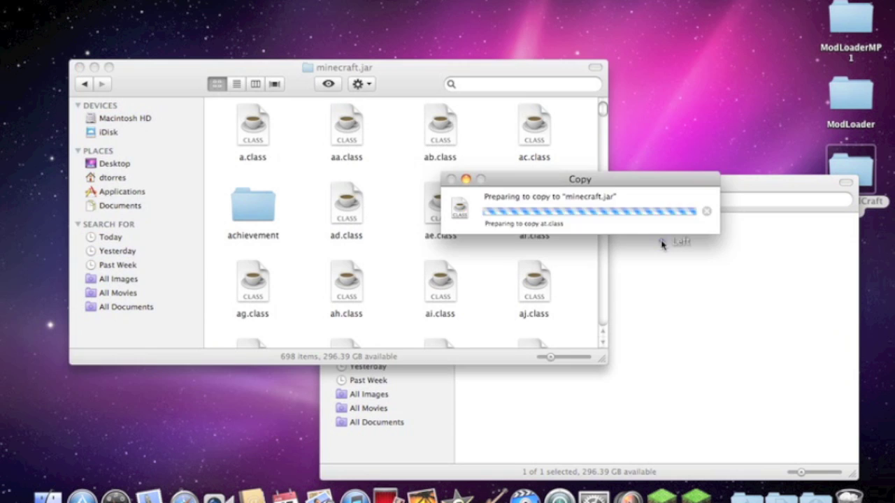
left_click(705, 196)
left_click(334, 200)
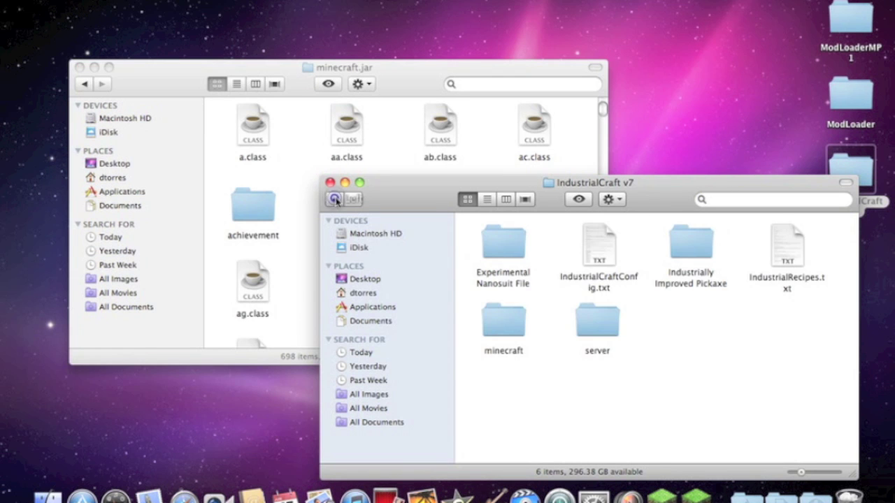
Open the mod's minecraft folder and the armor folder inside minecraft.jar side by side.
double_click(513, 330)
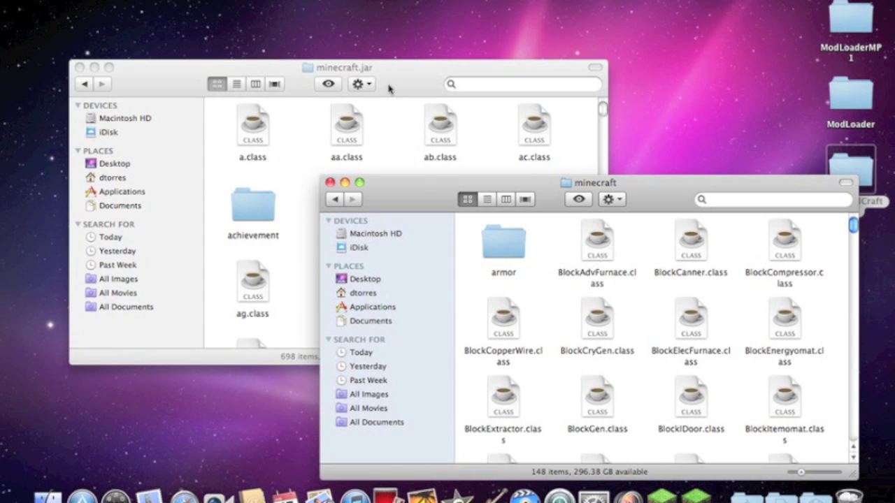
left_click_drag(389, 88, 328, 35)
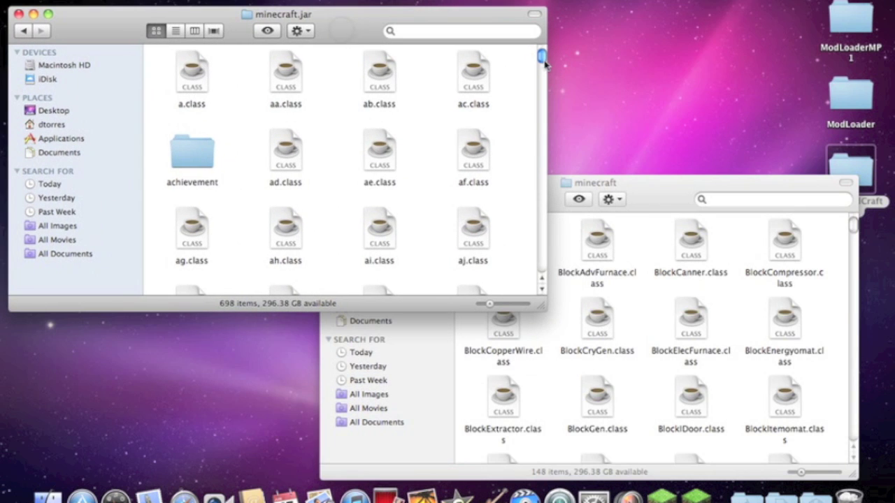
left_click_drag(544, 63, 544, 65)
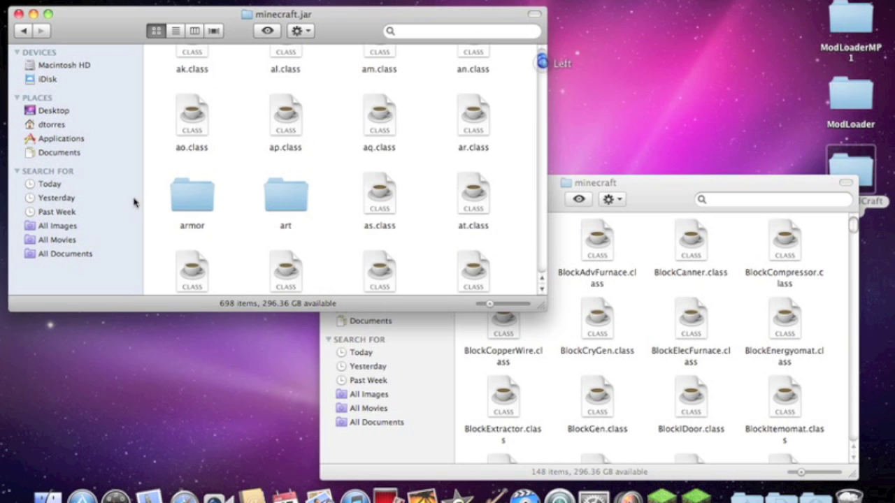
double_click(211, 201)
Paste all 15 IndustrialCraft armor textures into minecraft.jar's armor folder, bringing it to 26 items.
left_click(633, 185)
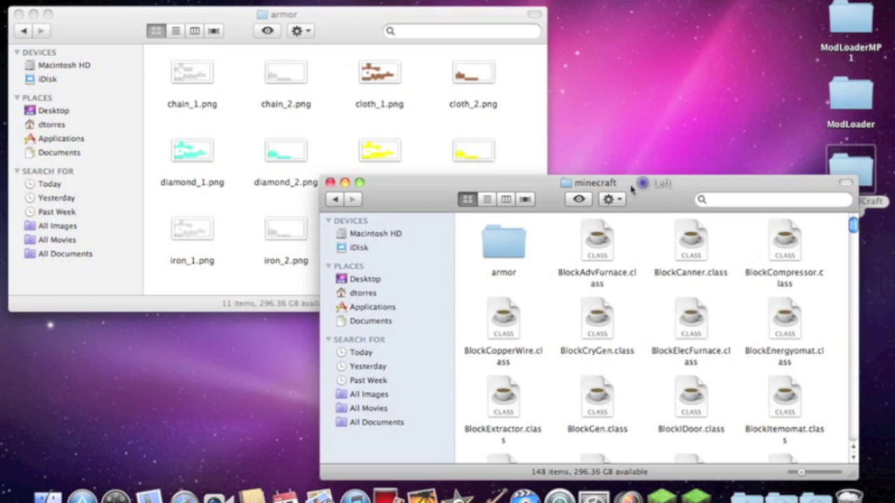
double_click(490, 242)
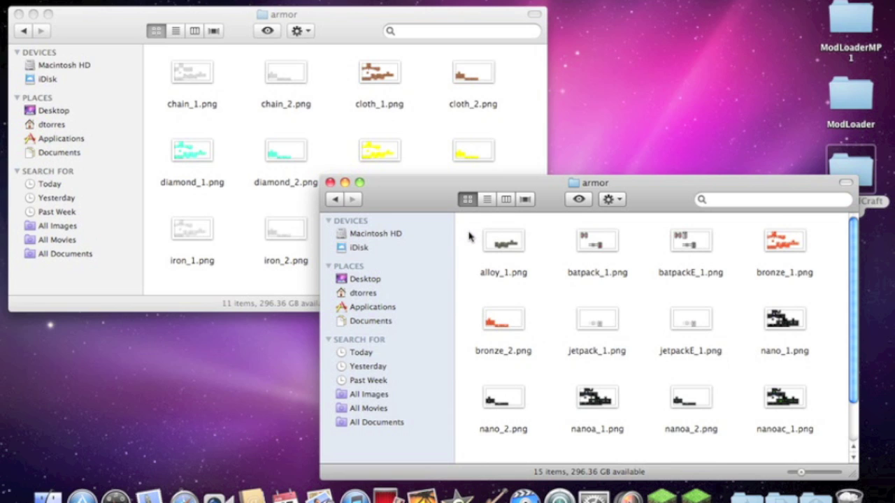
key("super+a")
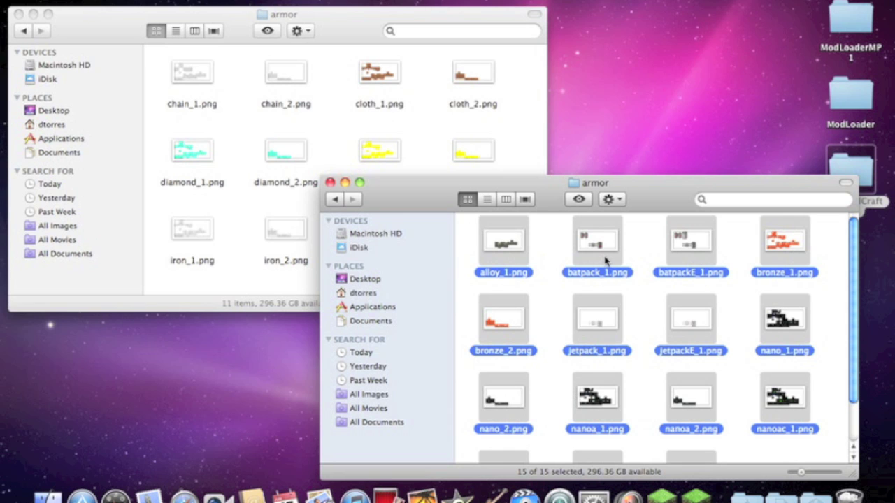
left_click(350, 126)
left_click(299, 31)
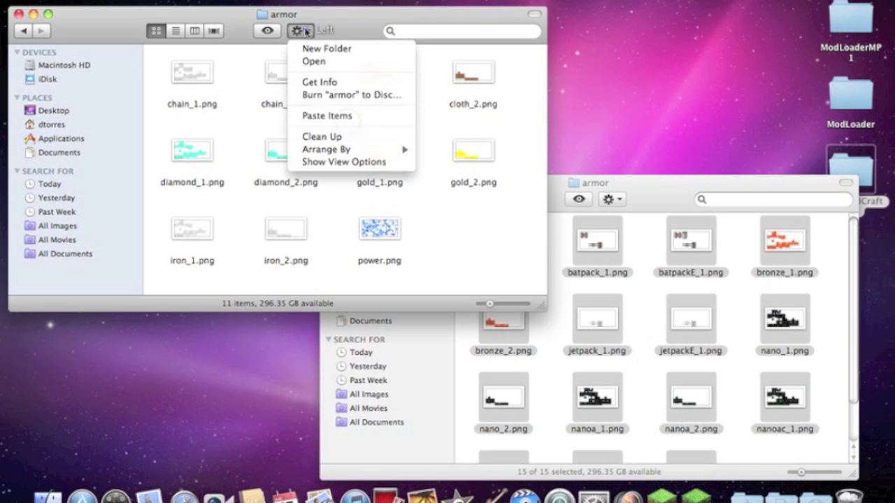
left_click(361, 122)
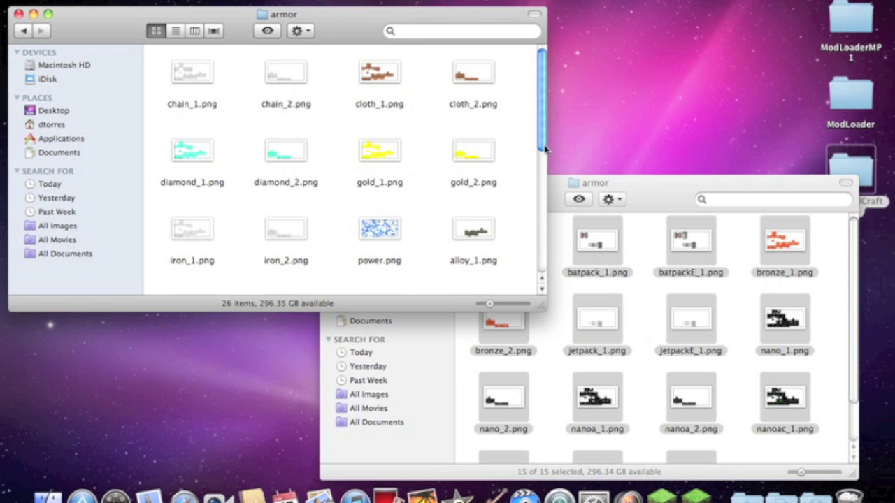
mouse_move(545, 150)
left_mouse_down()
mouse_move(547, 272)
mouse_move(547, 224)
left_mouse_up()
left_click(568, 186)
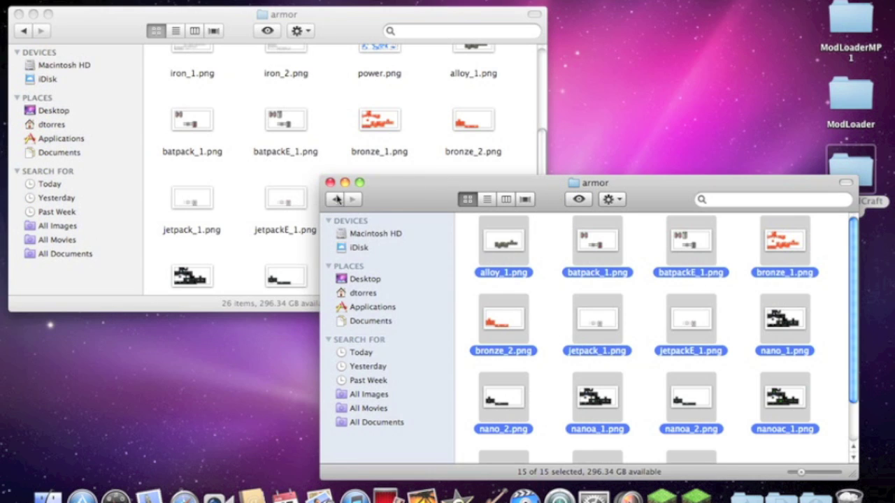
left_click(336, 199)
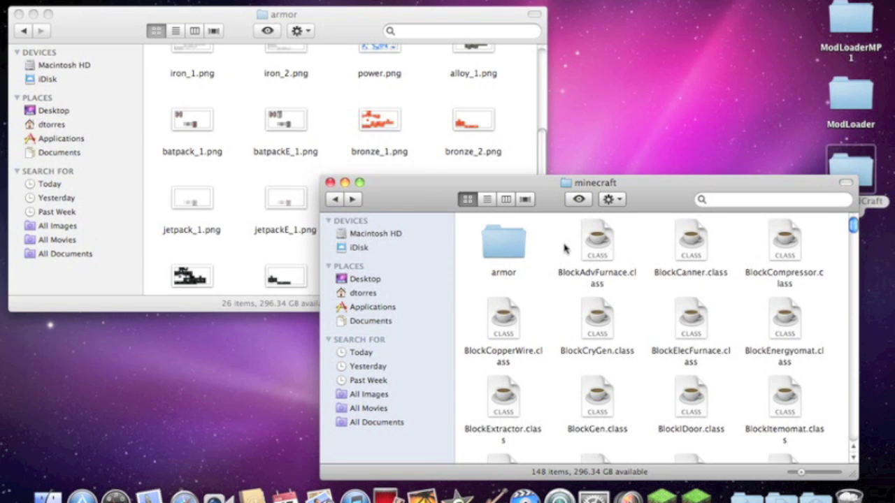
Copy all 148 items from the mod's minecraft folder, then cancel the paste to avoid replacing armor.
key("cmd+a")
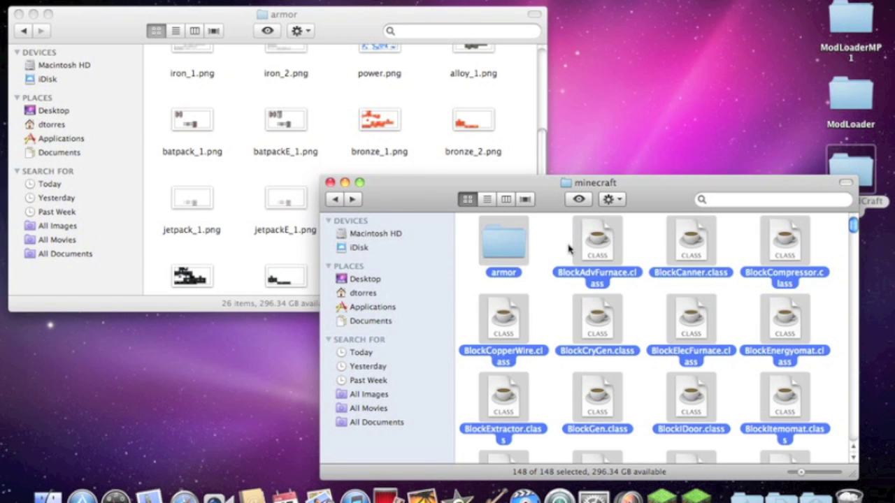
left_click(608, 201)
left_click(674, 368)
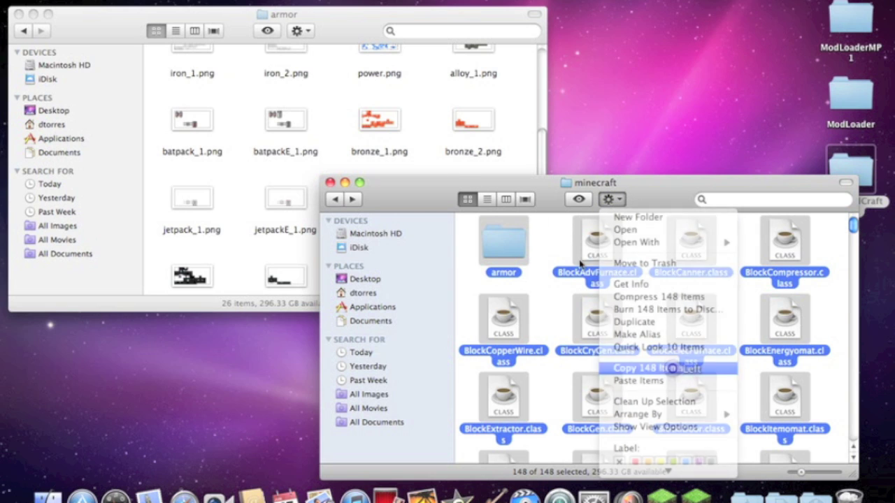
left_click(521, 92)
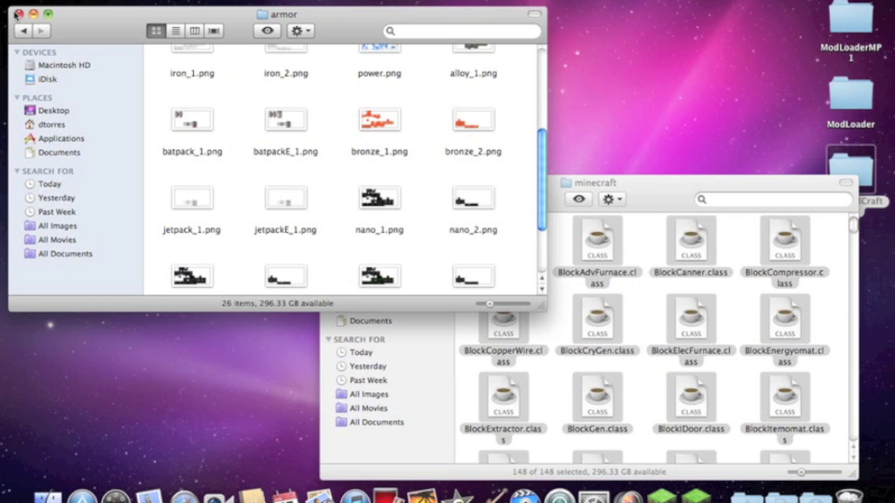
left_click(23, 32)
left_click(298, 31)
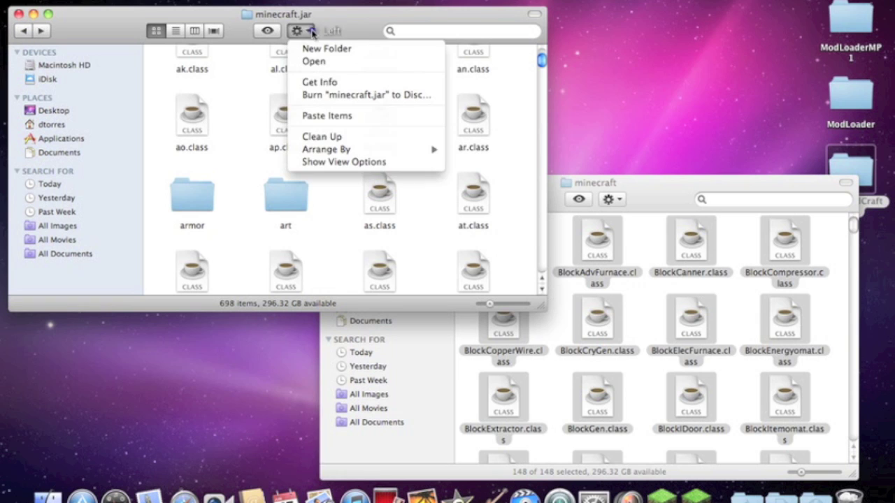
left_click(335, 117)
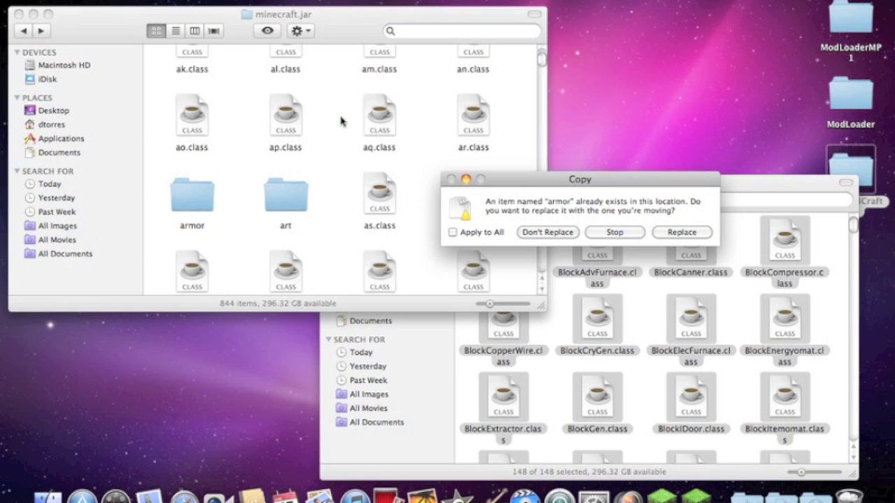
left_click(456, 232)
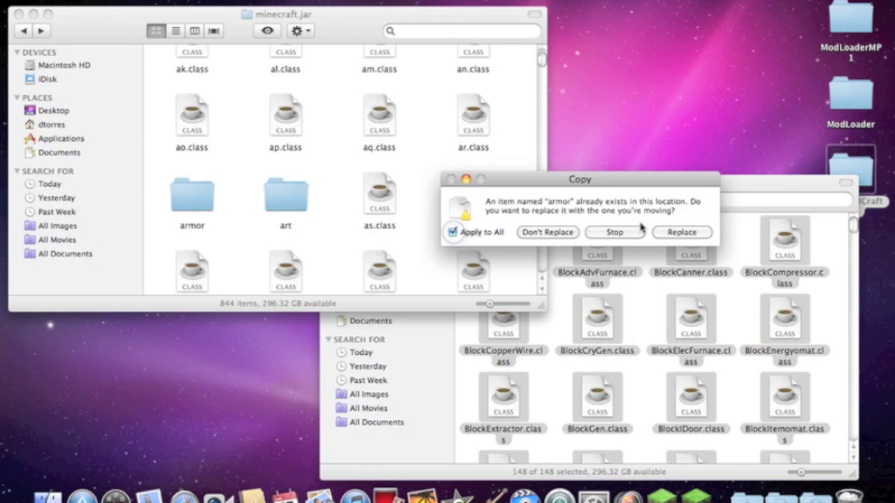
left_click(596, 234)
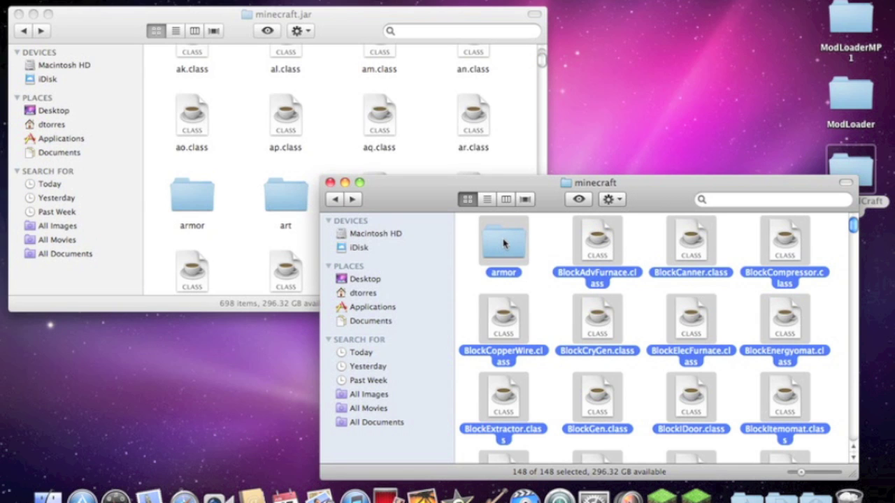
Deselect the armor folder and paste the remaining class files into minecraft.jar, replacing duplicates.
left_click(503, 242, "super")
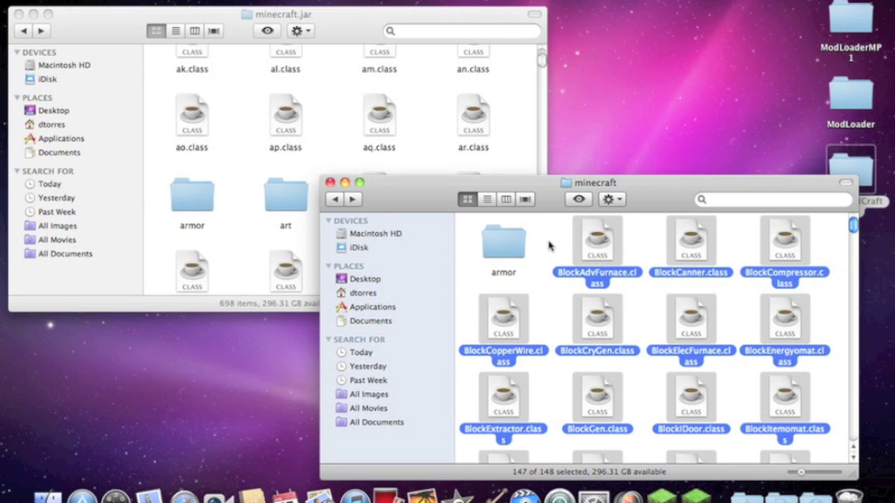
left_click(428, 82)
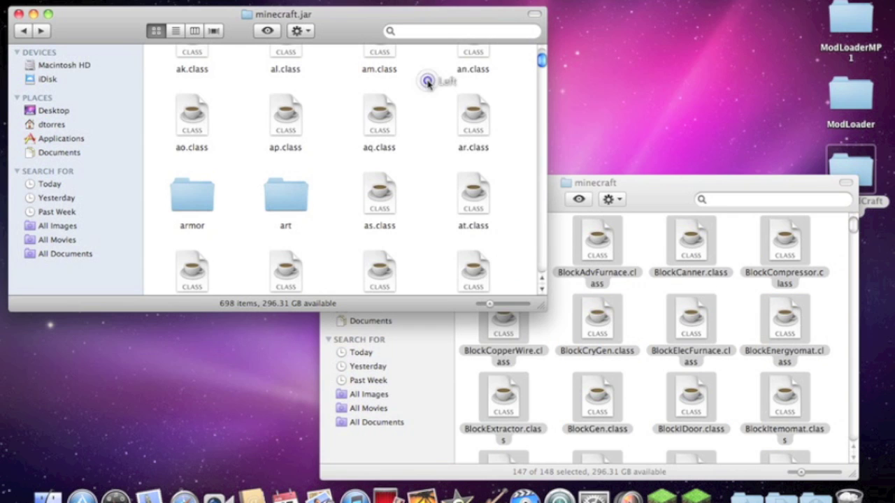
left_click(300, 31)
left_click(342, 116)
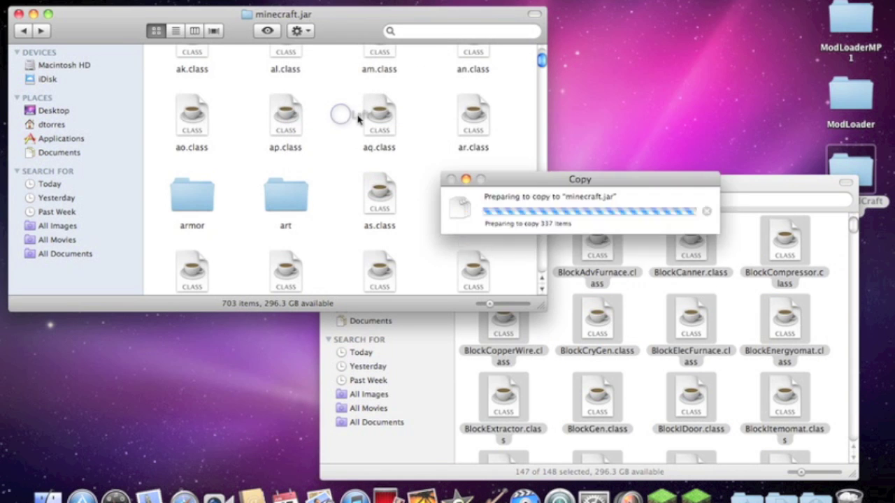
left_click(679, 232)
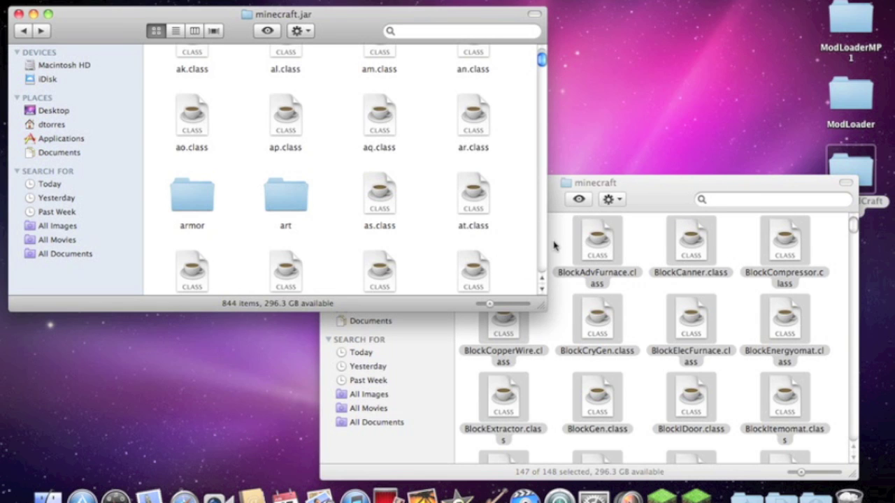
left_click(628, 204)
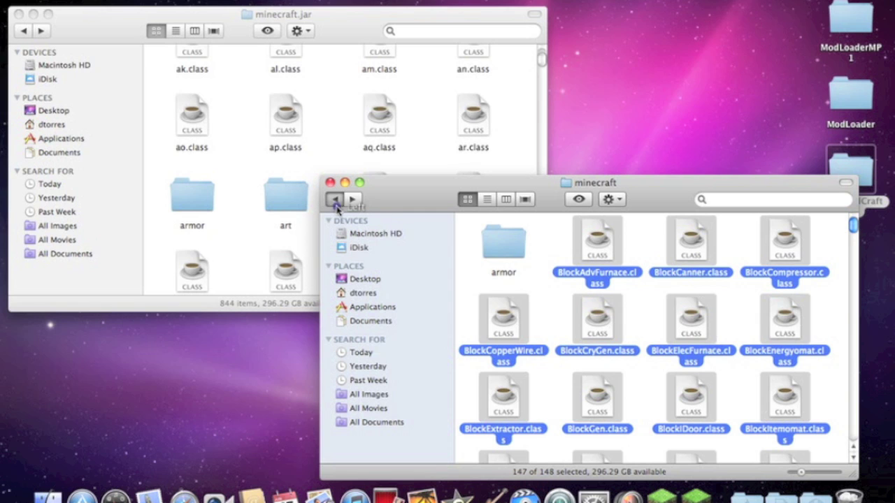
left_click(335, 201)
Drag IndustrialRecipes.txt, IndustrialCraftConfig.txt and the desktop saves folder into the minecraft folder.
left_click(24, 32)
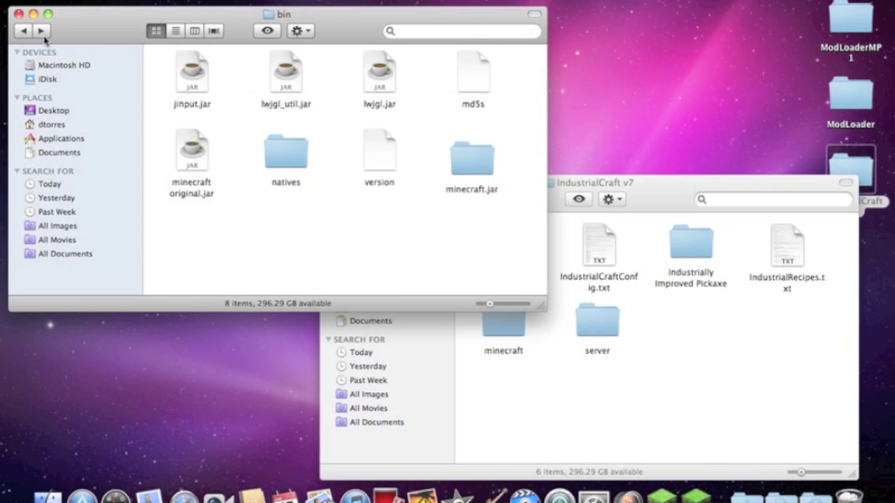
left_click(23, 31)
left_click(787, 418)
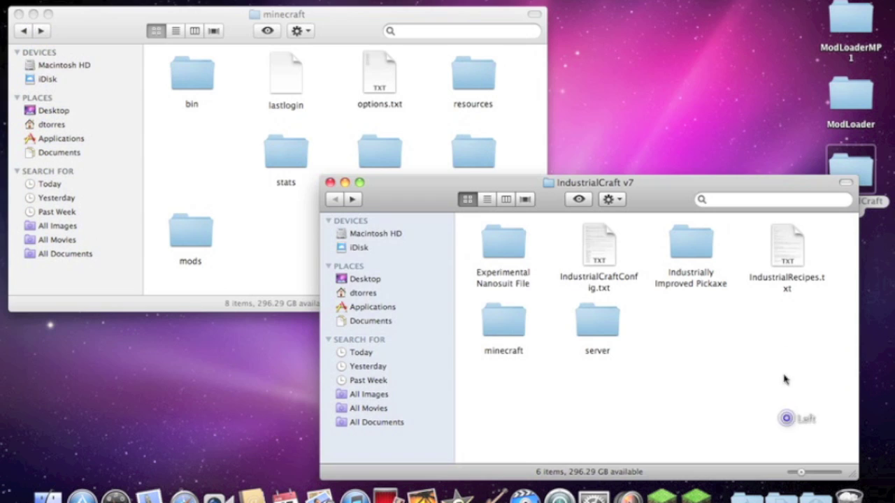
left_click(773, 248)
left_click(607, 258, "super")
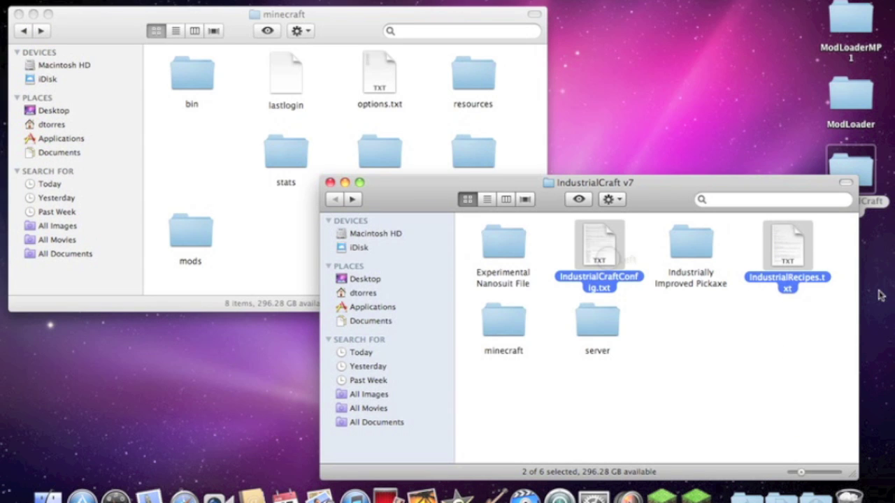
mouse_move(607, 258)
left_mouse_down()
mouse_move(267, 183)
mouse_move(287, 194)
mouse_move(280, 199)
left_mouse_up()
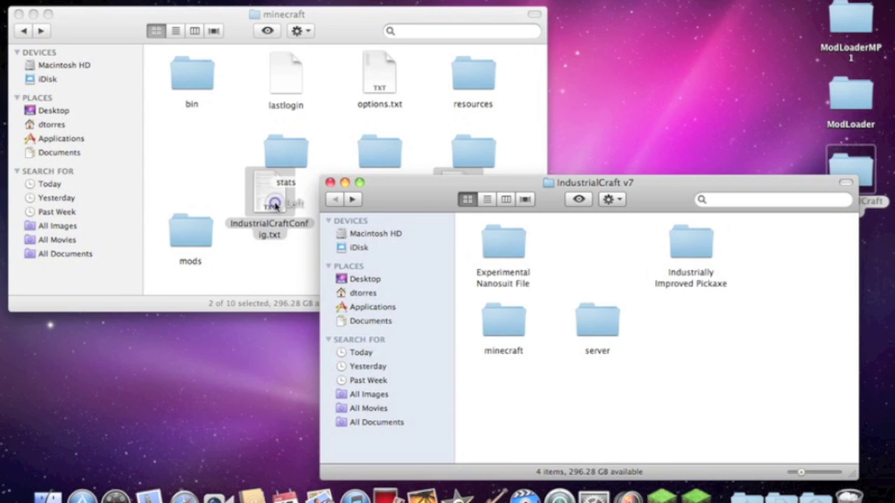
left_click(329, 184)
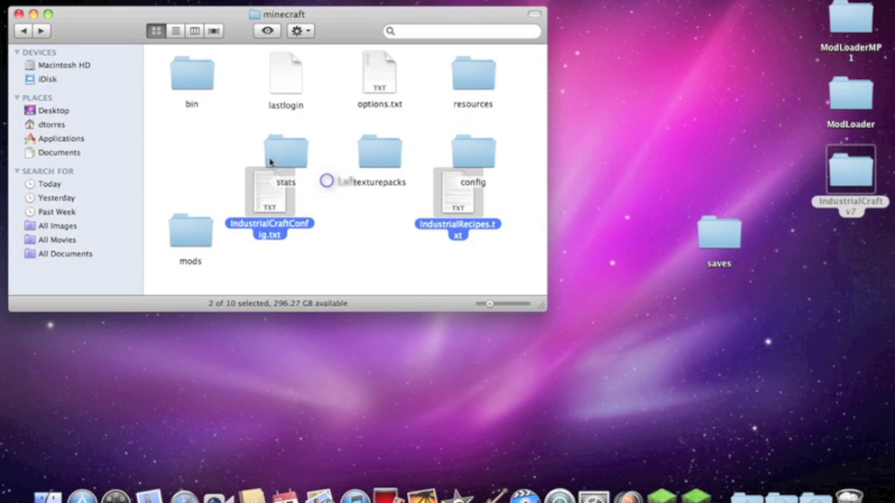
mouse_move(705, 233)
left_mouse_down()
mouse_move(49, 126)
mouse_move(192, 144)
left_mouse_up()
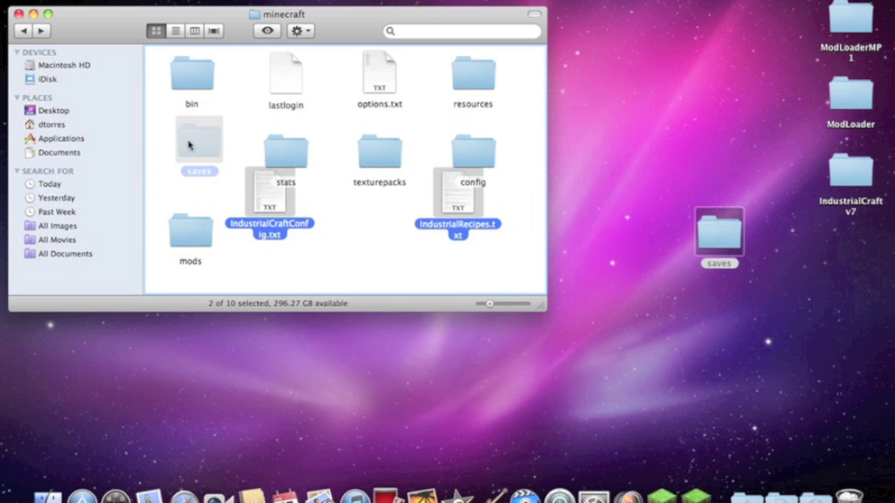
left_click(19, 14)
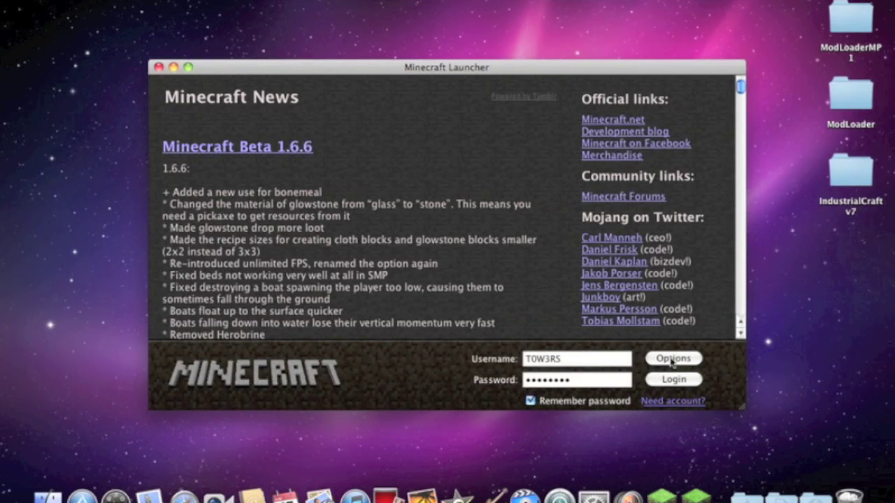
Log in, choose Singleplayer, and load the Industrial Craft world.
left_click(673, 379)
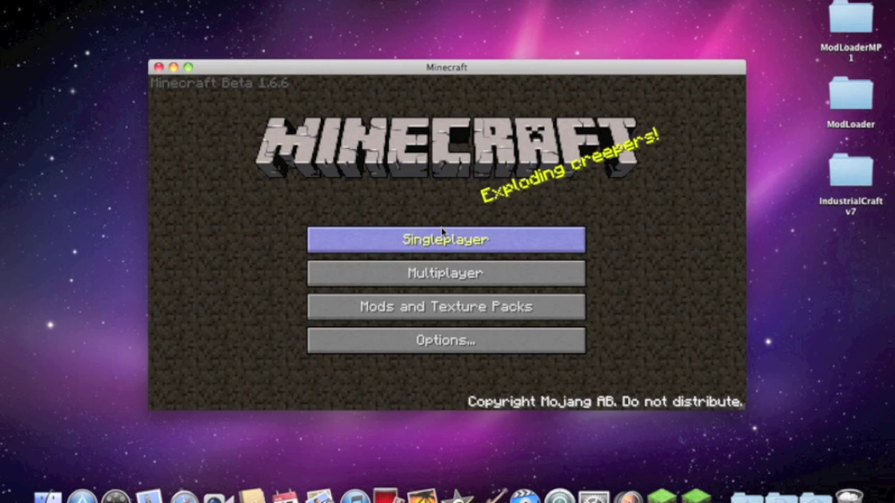
left_click(441, 238)
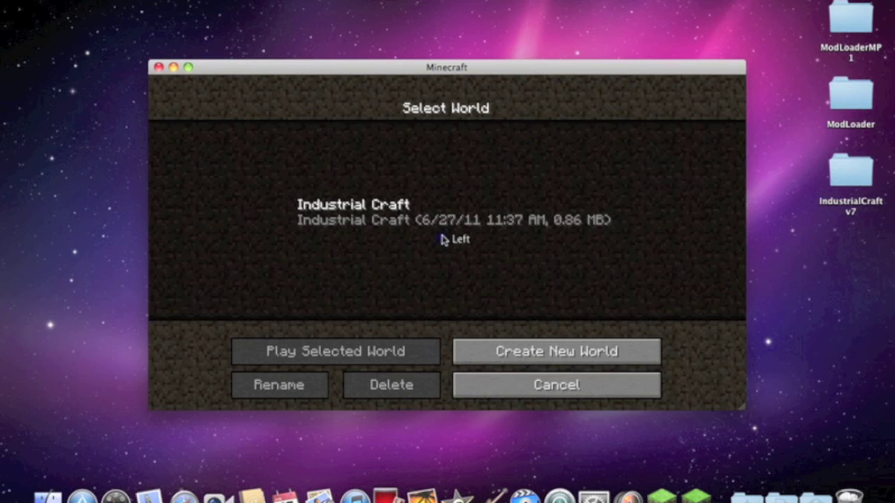
double_click(346, 199)
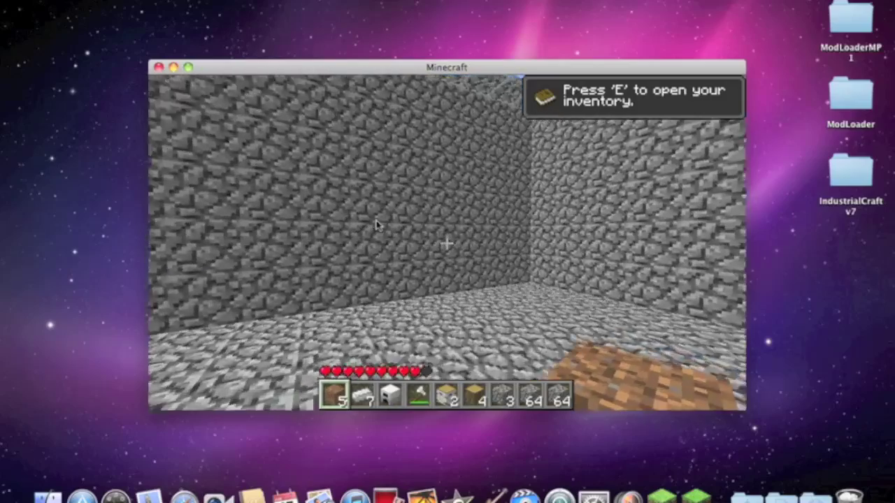
Break a hole in the cobblestone wall with the hoe and walk through onto the grass.
key("e")
key("e")
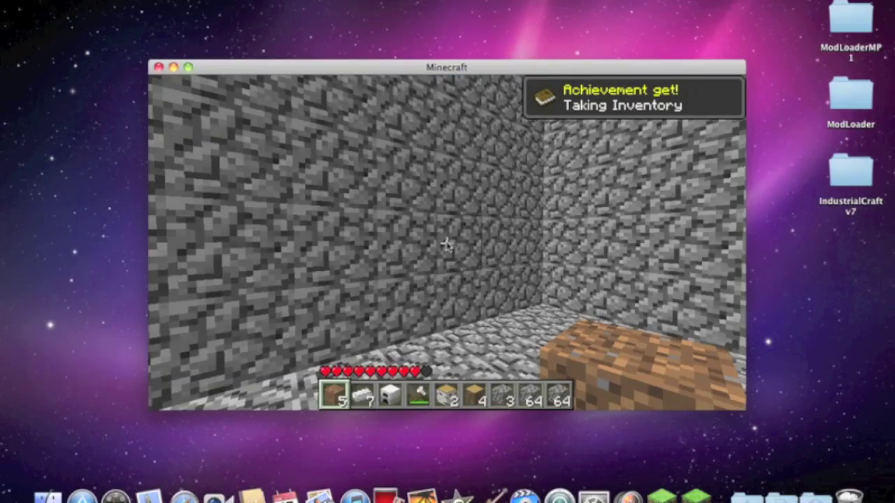
key("4")
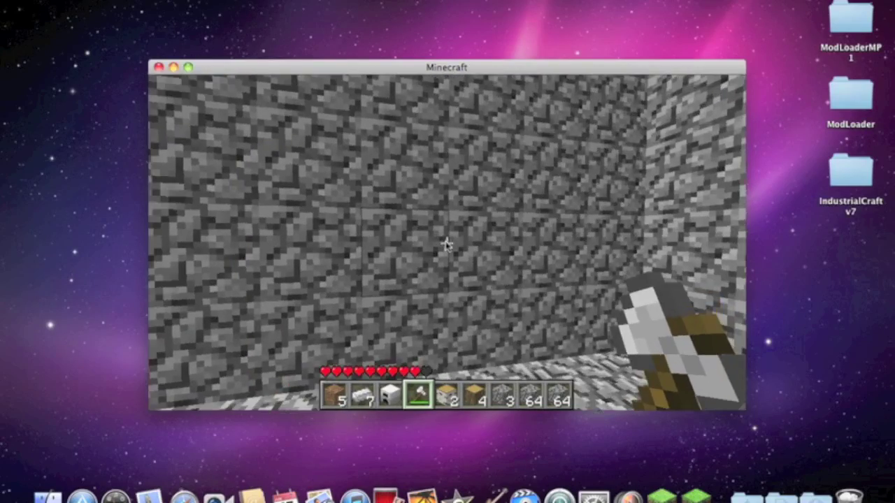
left_click(446, 242)
left_click_drag(446, 243, 446, 243)
key("w")
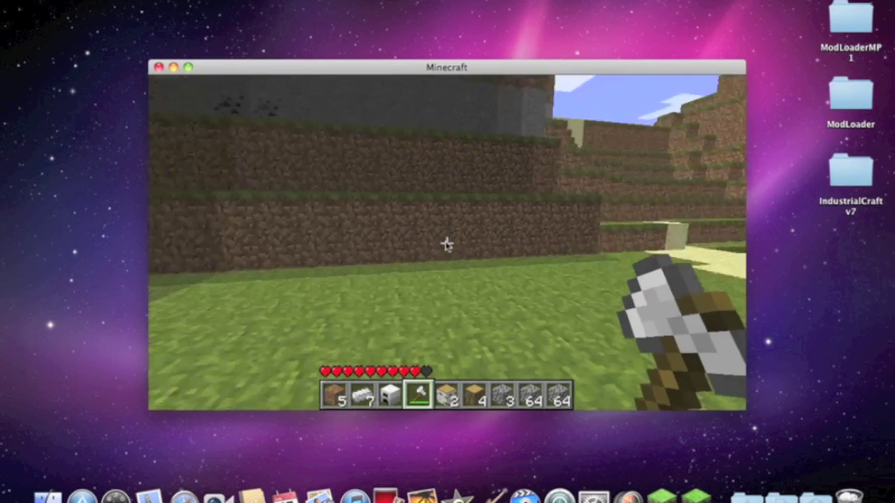
mouse_move(446, 242)
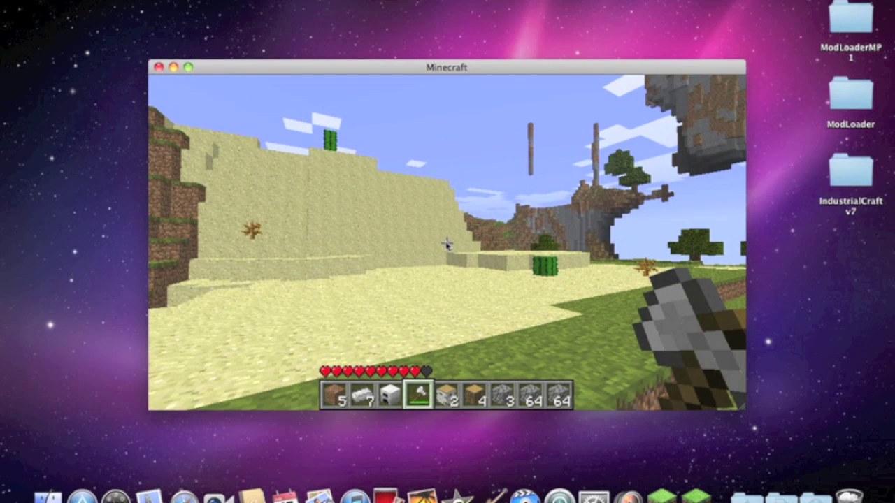
Walk down to the trees by the water and put the planks into the inventory crafting grid.
key("s")
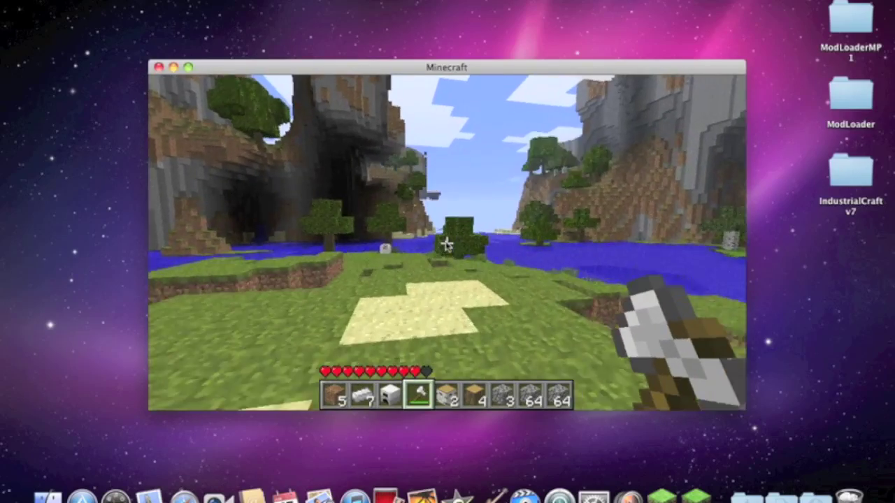
key("w")
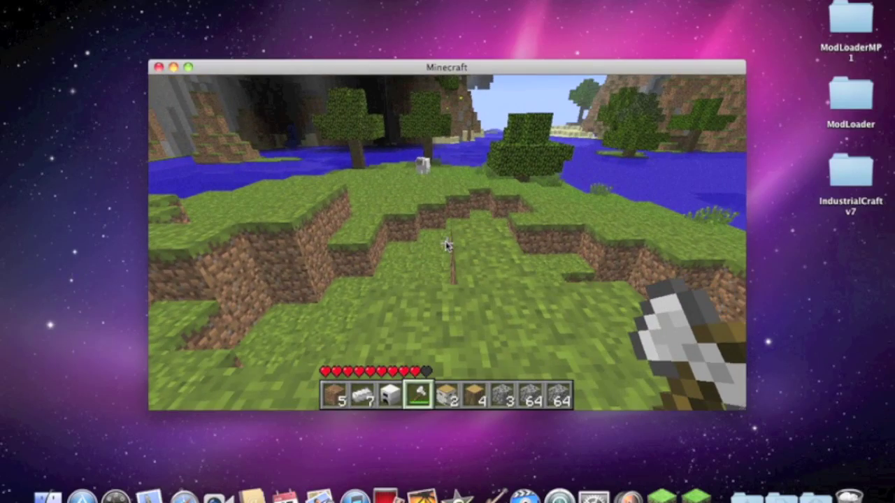
key("w")
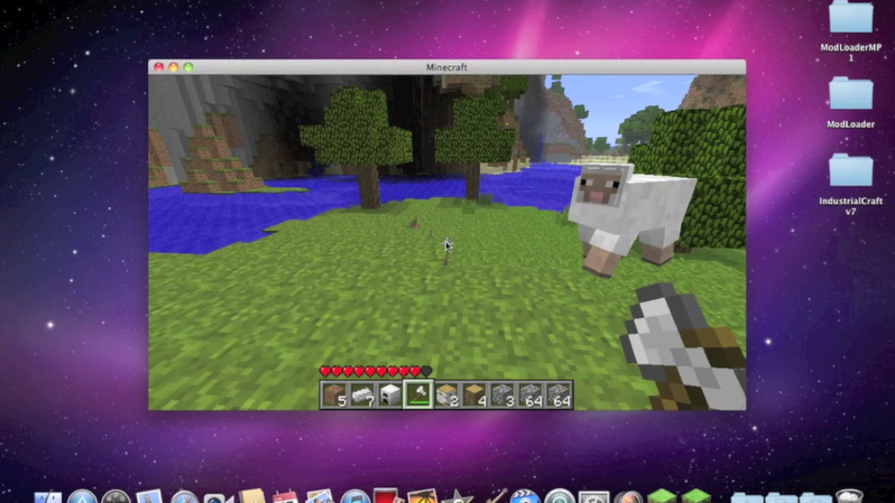
key("w")
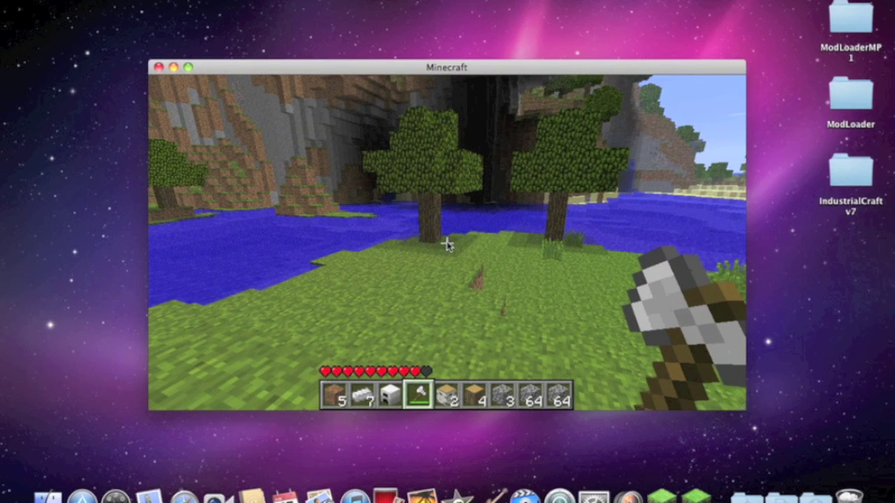
key("e")
left_click(446, 337)
left_click(460, 199)
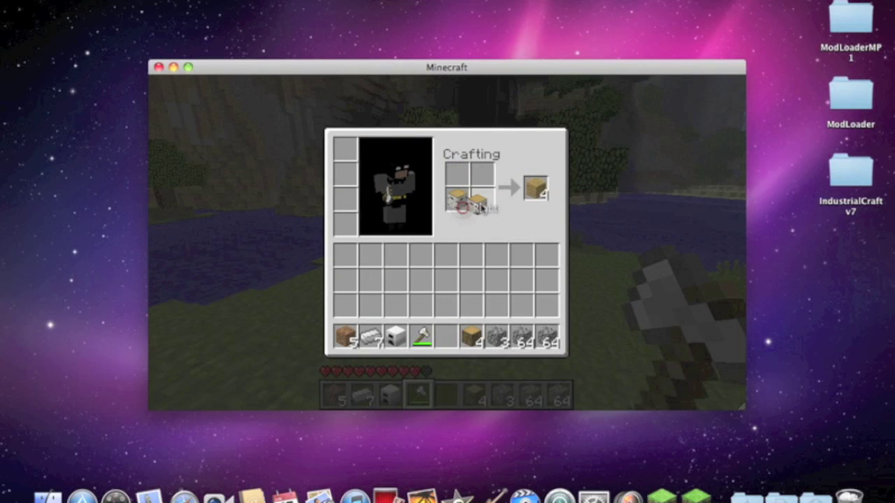
Place one plank in each of the four 2x2 crafting slots to make a crafting table.
left_click(482, 201)
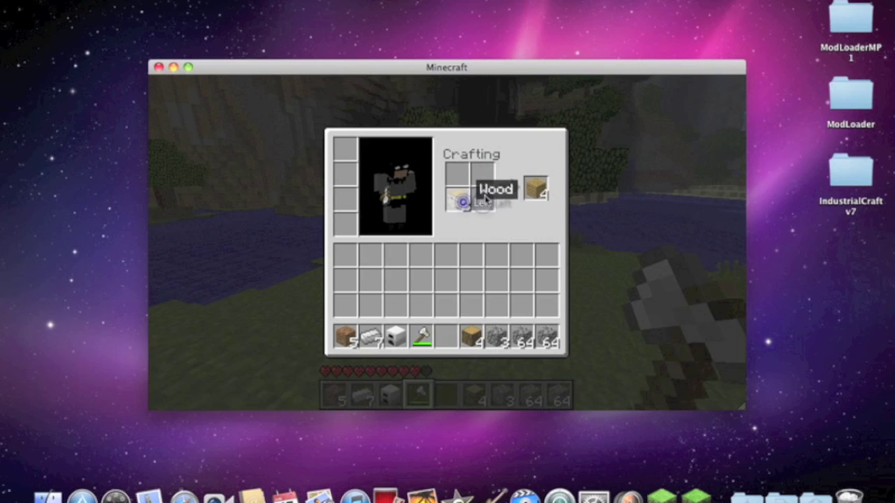
left_click(484, 199)
left_click(460, 199)
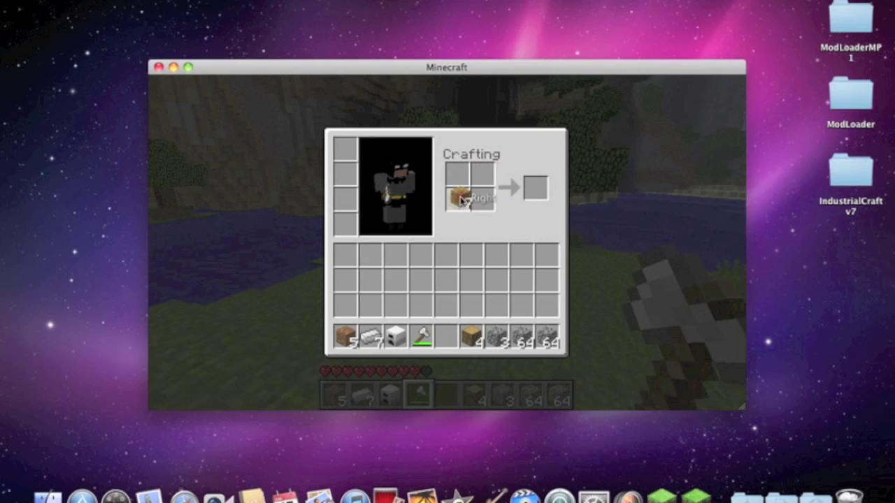
right_click(458, 174)
right_click(482, 173)
right_click(458, 199)
right_click(482, 199)
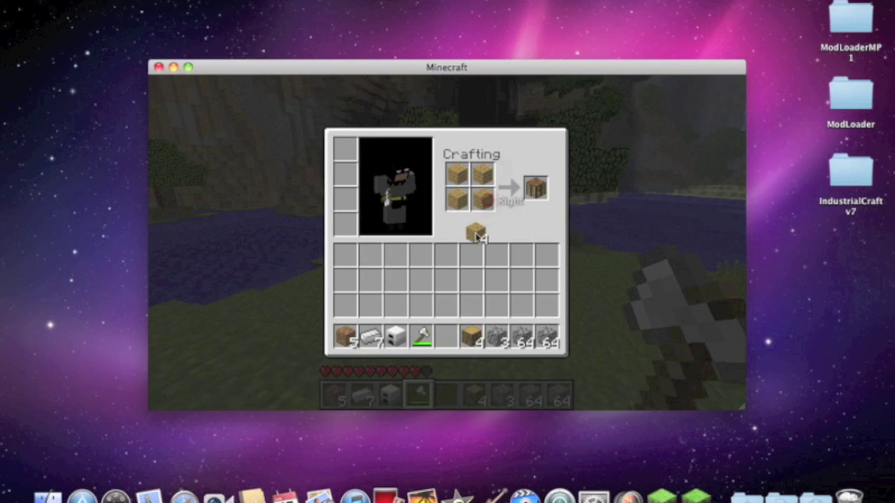
Return the 4 leftover planks to the inventory and store the crafting table in the hotbar.
left_click(472, 256)
left_click(537, 187)
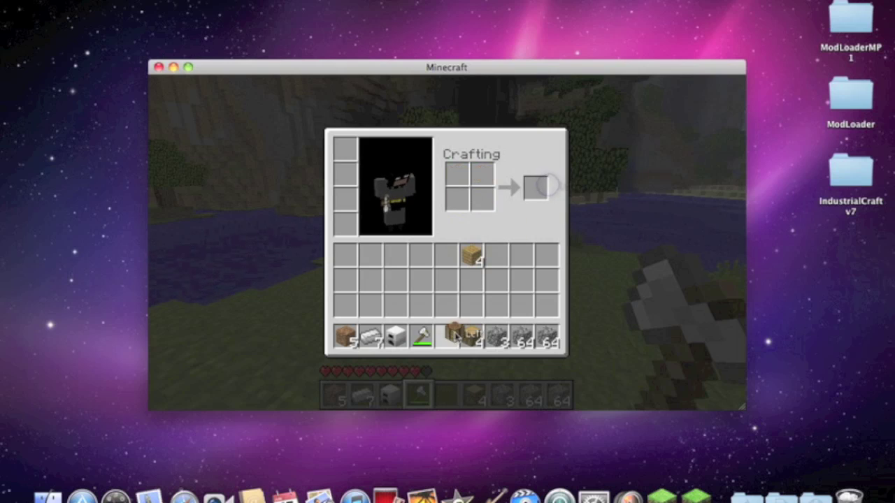
left_click(447, 335)
Place the crafting table from hotbar slot 5 on the grass and open it.
key("e")
key("7")
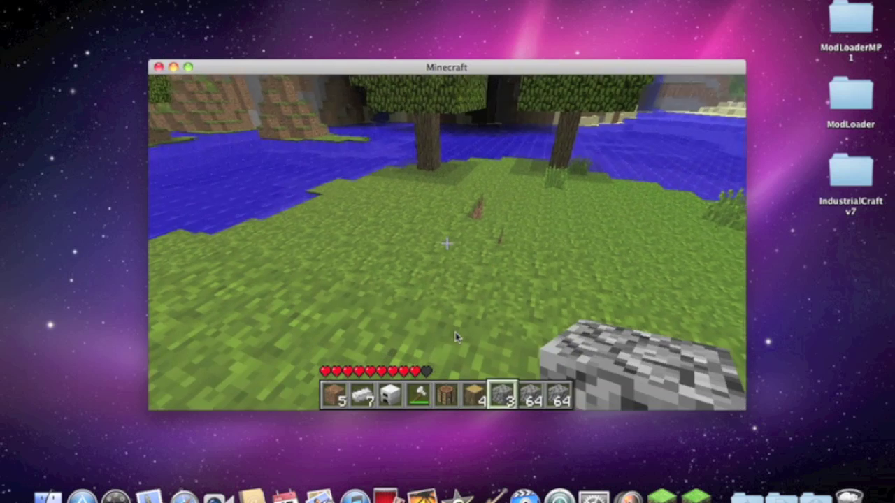
right_click(454, 336)
key("5")
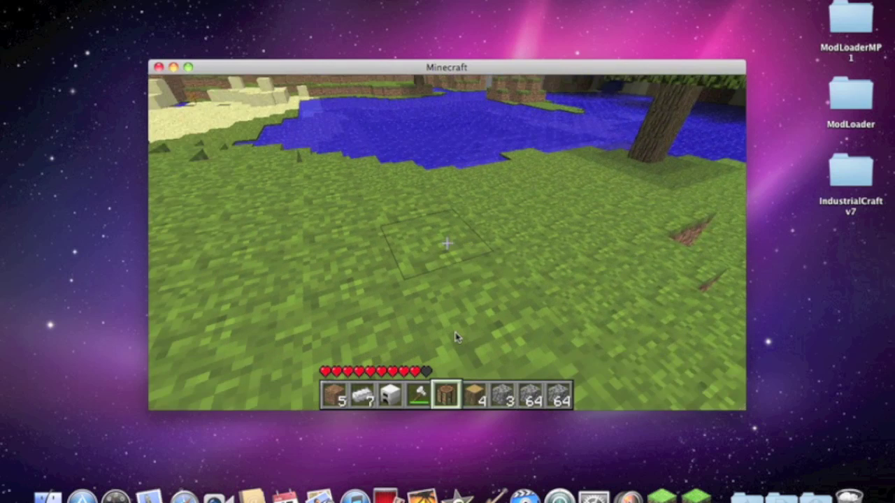
right_click(454, 337)
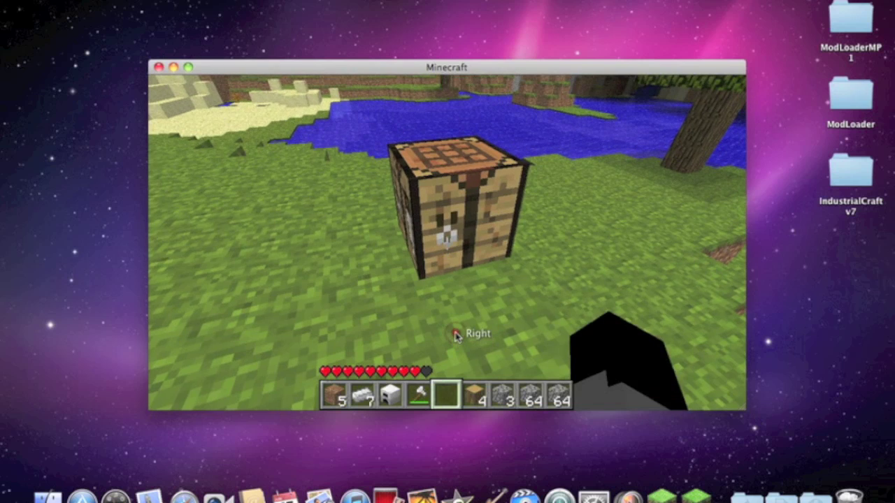
right_click(454, 336)
Try a plank arrangement in the 3x3 grid, then clear the planks back into the inventory.
left_click(472, 254)
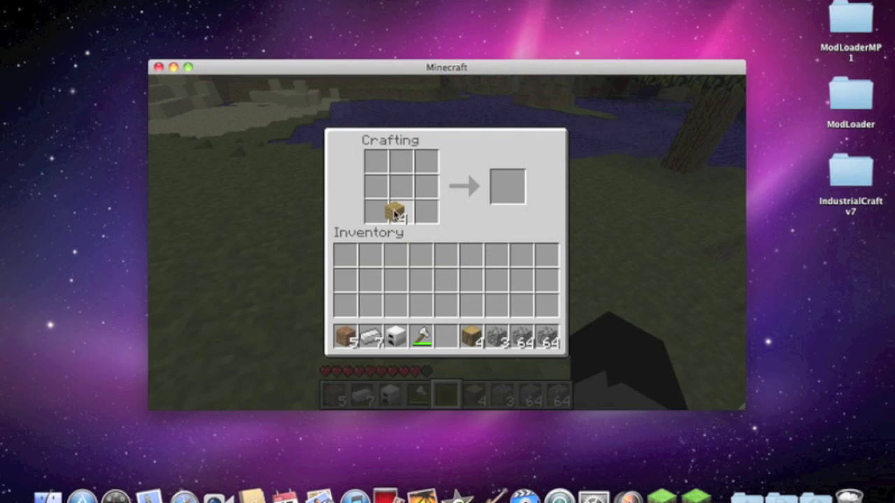
right_click(377, 211)
right_click(377, 186)
right_click(402, 186)
right_click(401, 161)
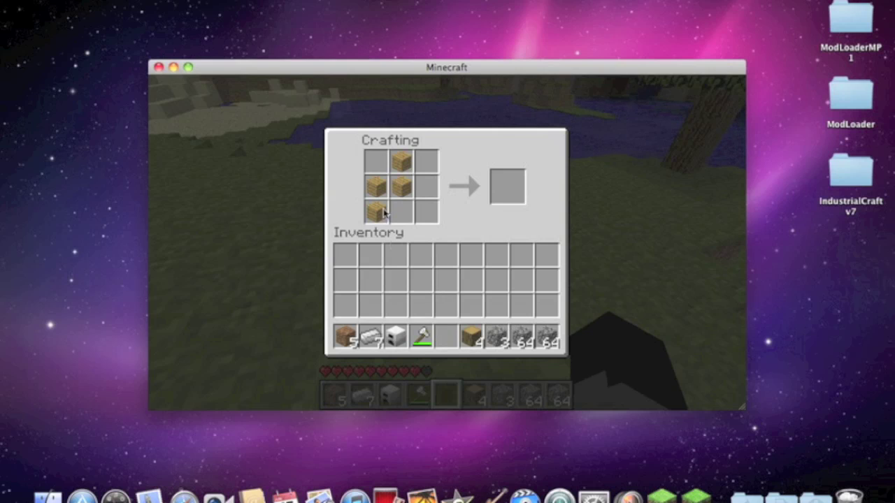
left_click(402, 164)
left_click(377, 183)
left_click(376, 186)
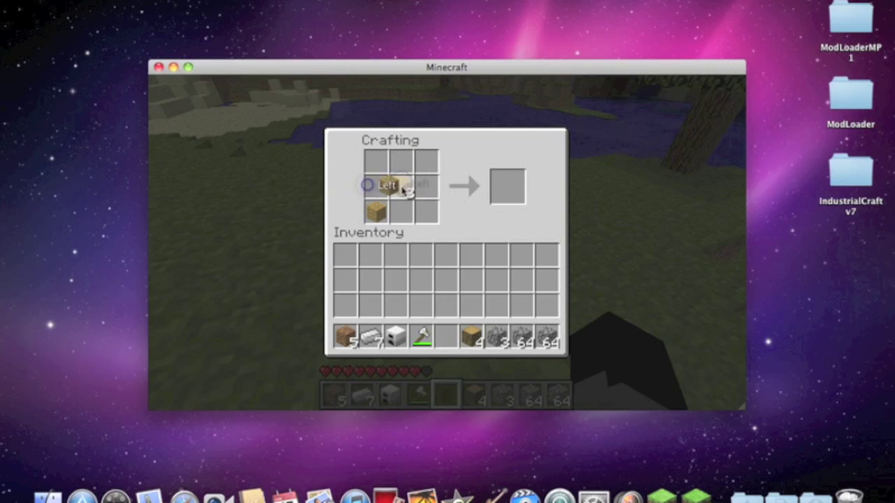
left_click(401, 186)
left_click(376, 211)
left_click(401, 186)
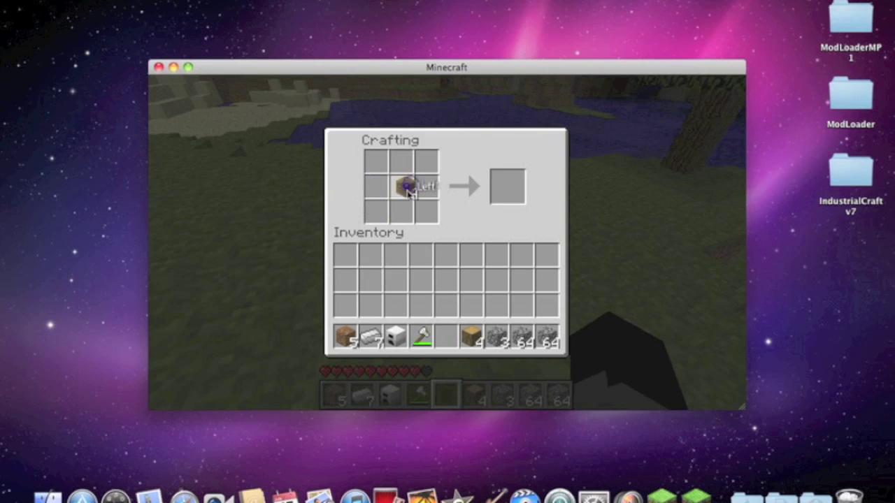
left_click(402, 187)
left_click(423, 254)
Craft four more wooden planks from wood and return the leftover wood to the inventory.
left_click(471, 337)
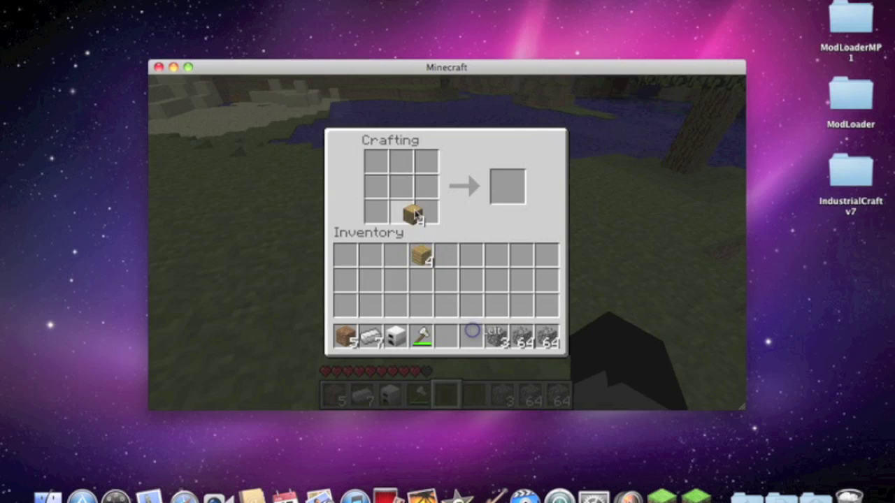
left_click(425, 211)
left_click(508, 186)
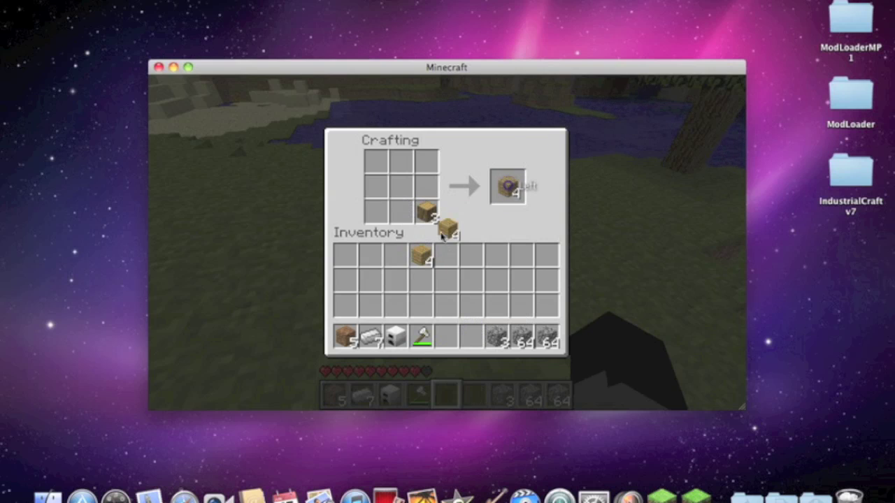
left_click(447, 253)
left_click(426, 211, "shift")
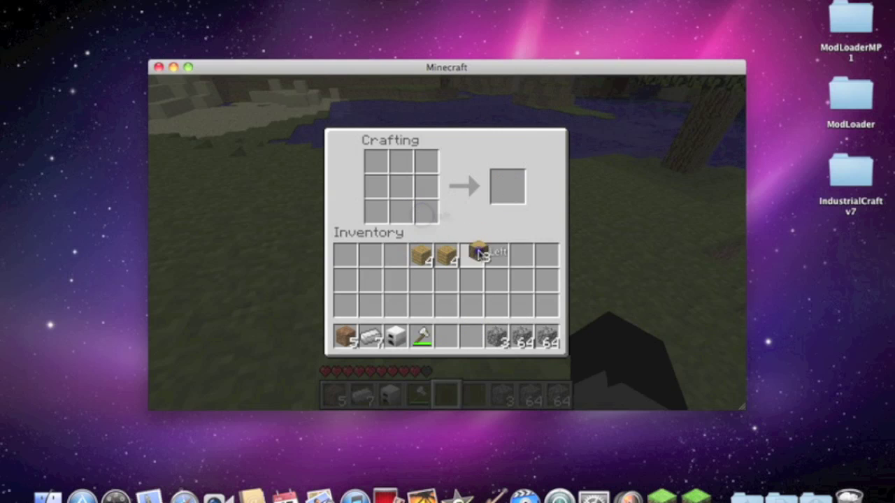
Arrange planks in the treetap pattern across the left column, centre and top-middle slots.
left_click(422, 256)
right_click(376, 211)
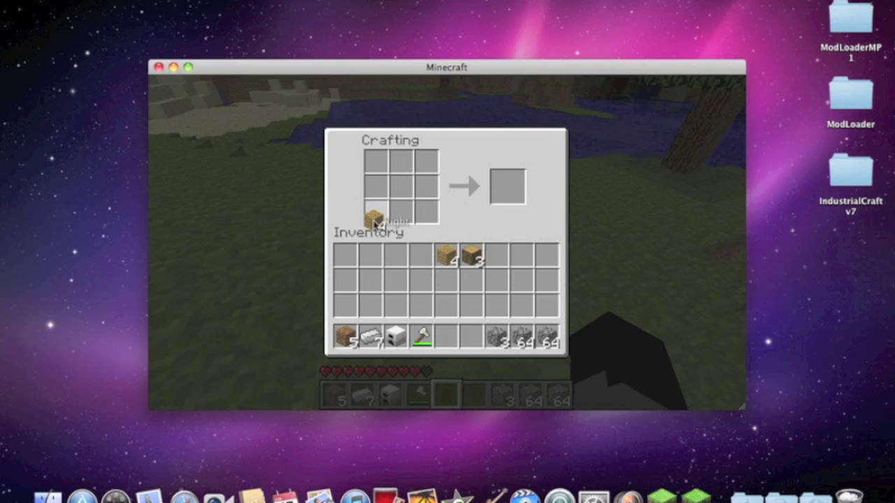
right_click(376, 186)
right_click(403, 187)
right_click(402, 162)
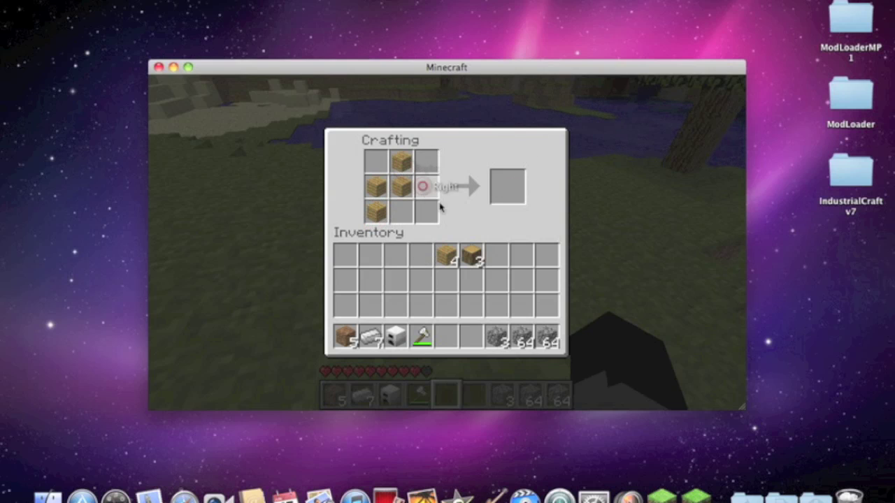
left_click(446, 256)
right_click(426, 186)
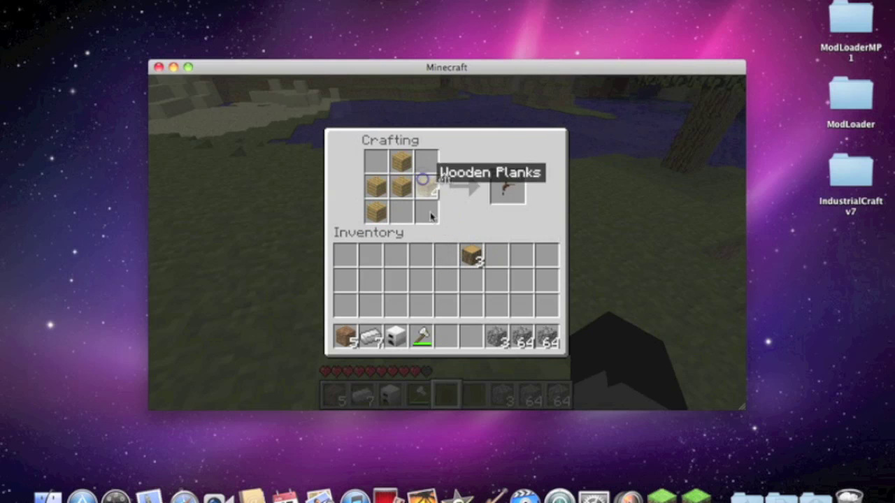
Take the crafted treetap into the hotbar and move the leftover planks there too.
left_click(511, 199)
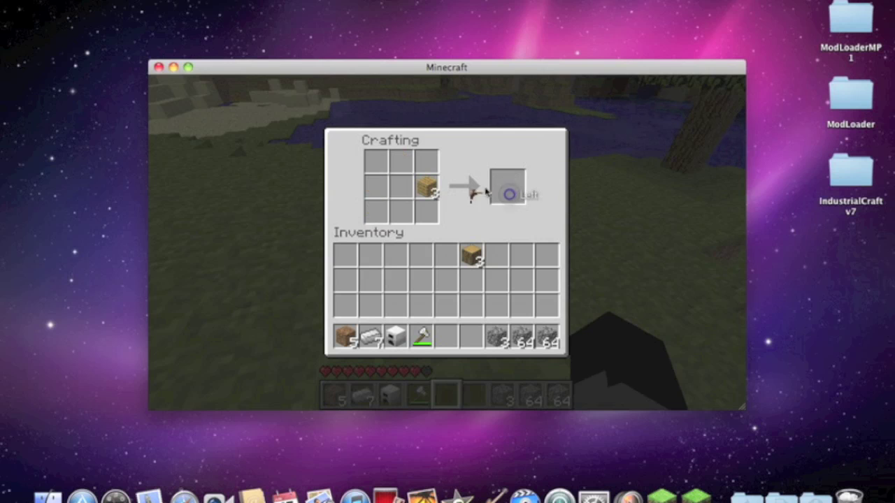
left_click(444, 334)
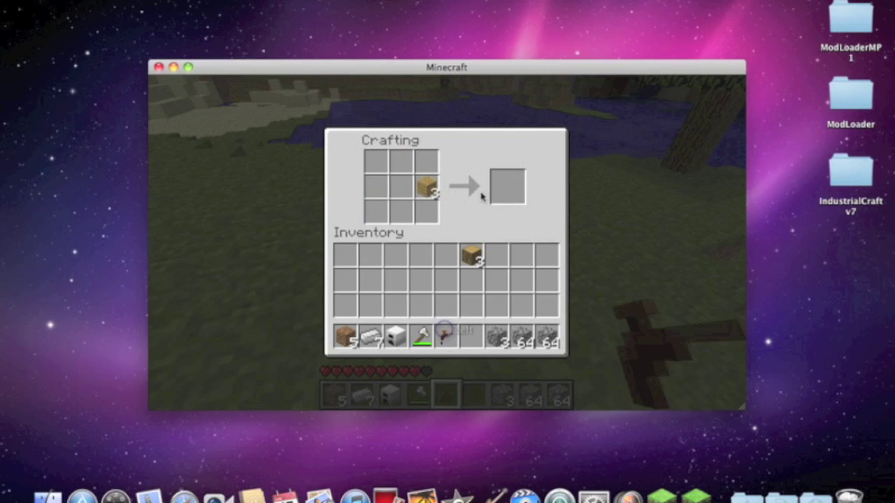
left_click(427, 186)
left_click(473, 334)
Close the crafting table, walk toward the stone wall, then turn back to face the cliffs and water.
key("e")
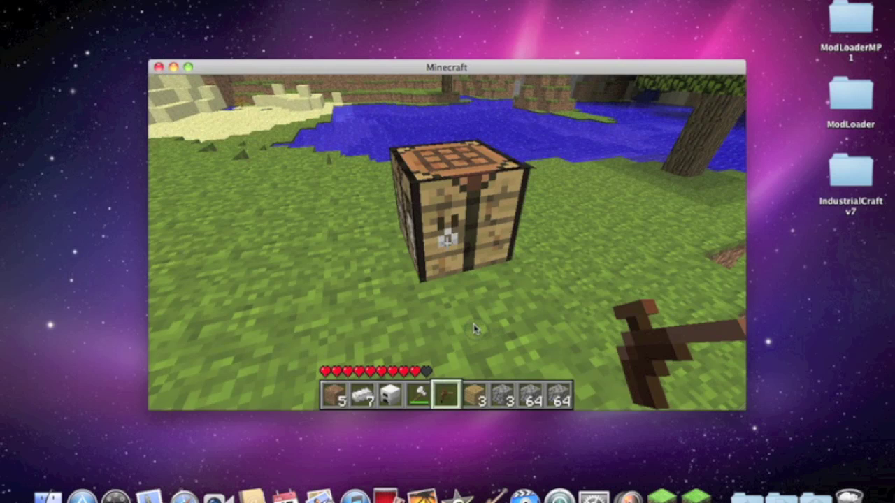
key("w")
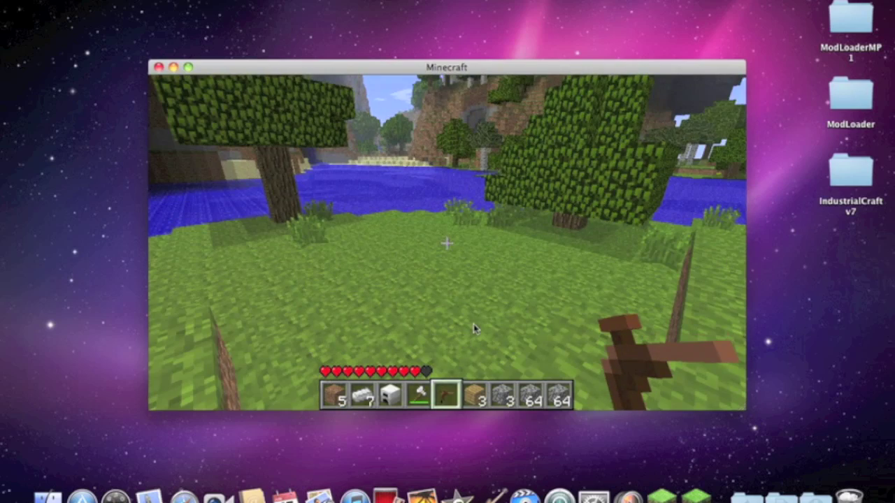
key("w")
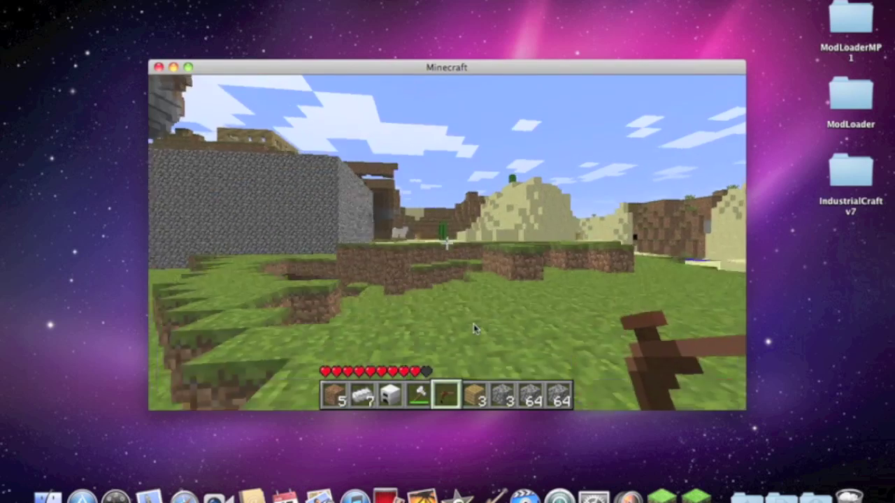
key("w")
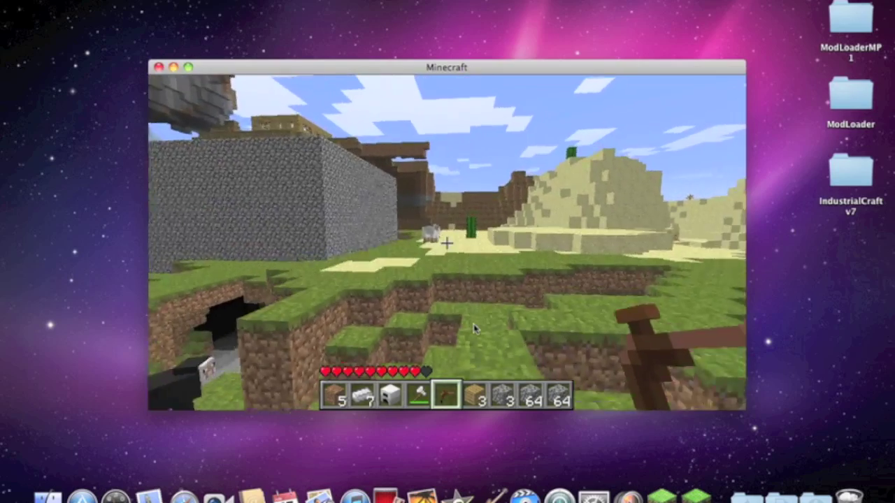
key("w")
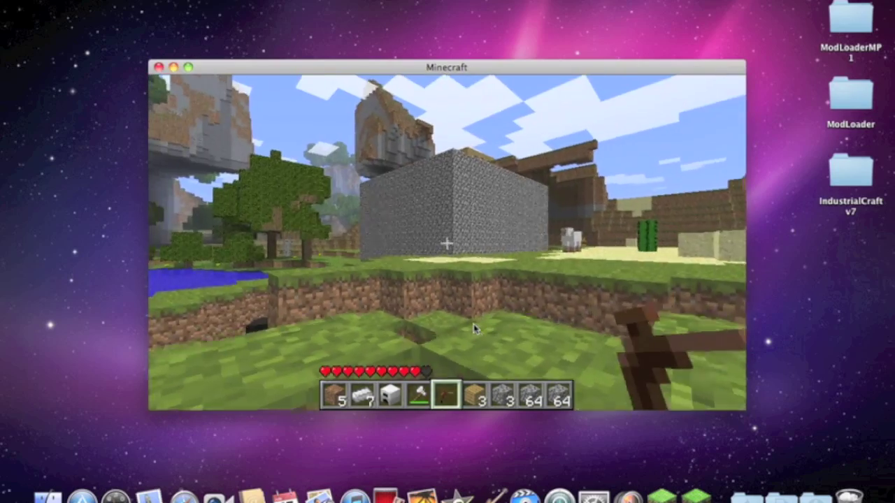
key("w")
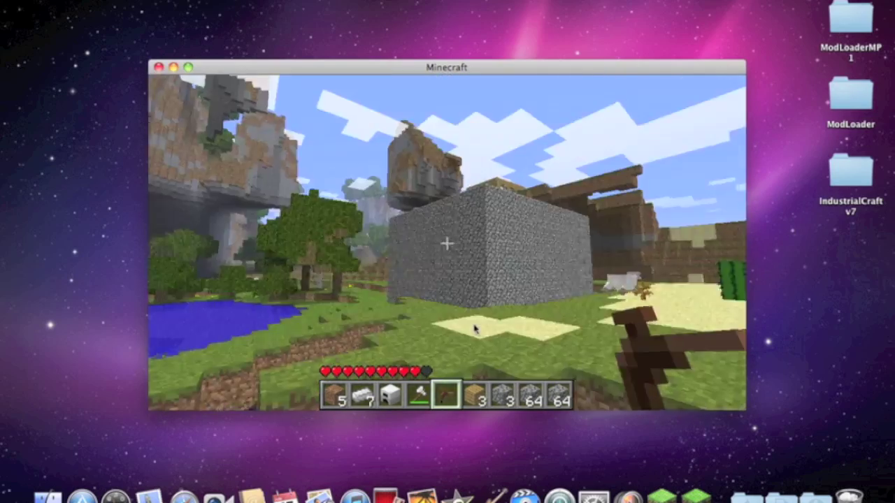
key("s")
key("w")
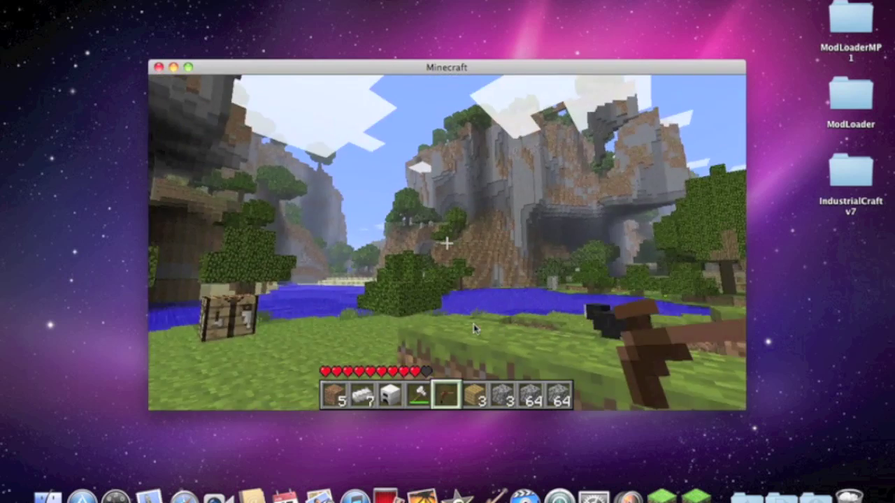